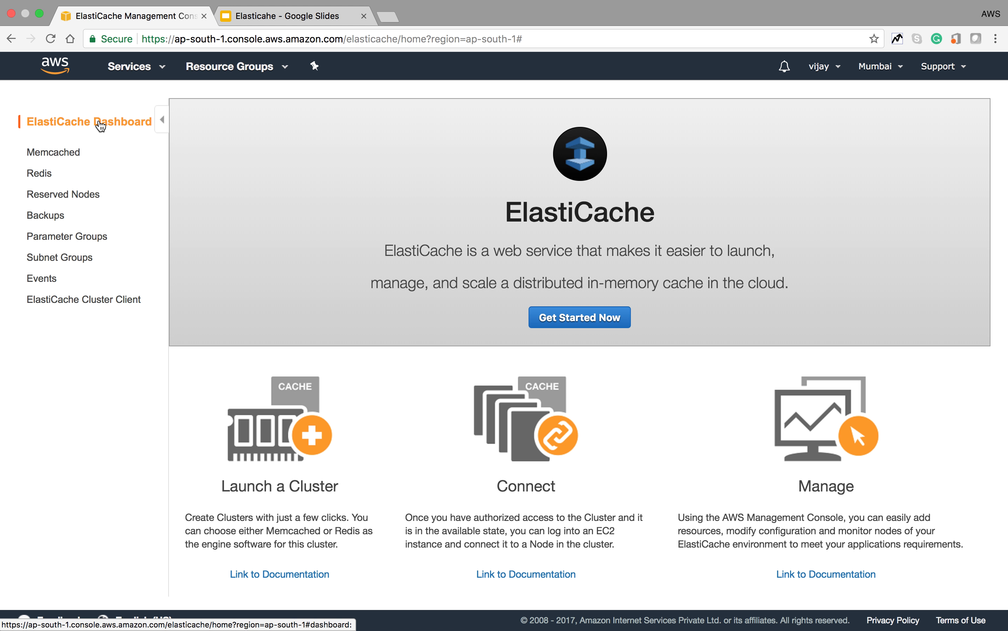
Switch away to the desktop and return to the ElastiCache console window.
key("super+Tab")
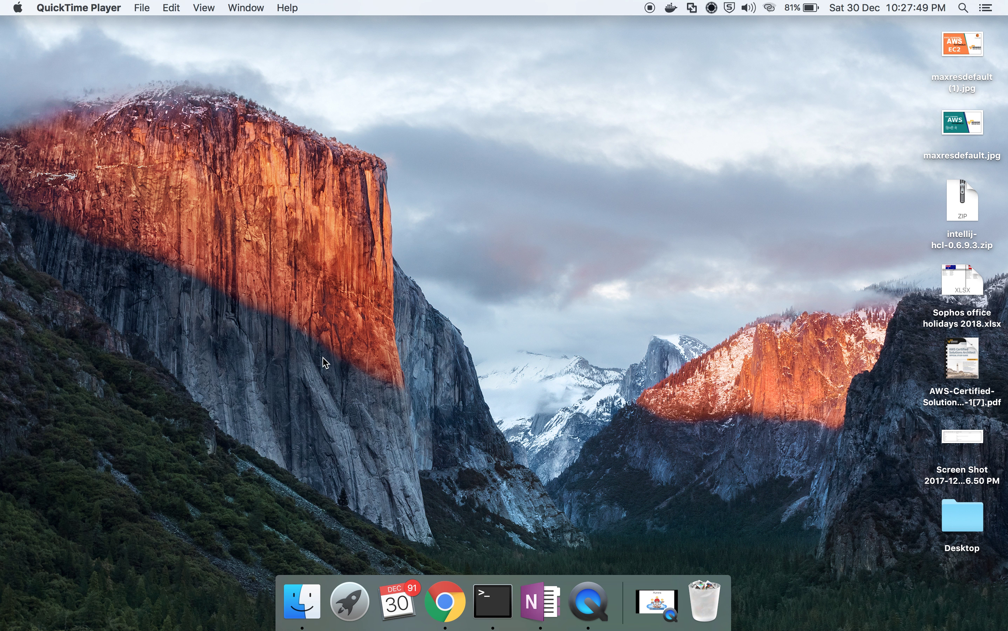
right_click(602, 623)
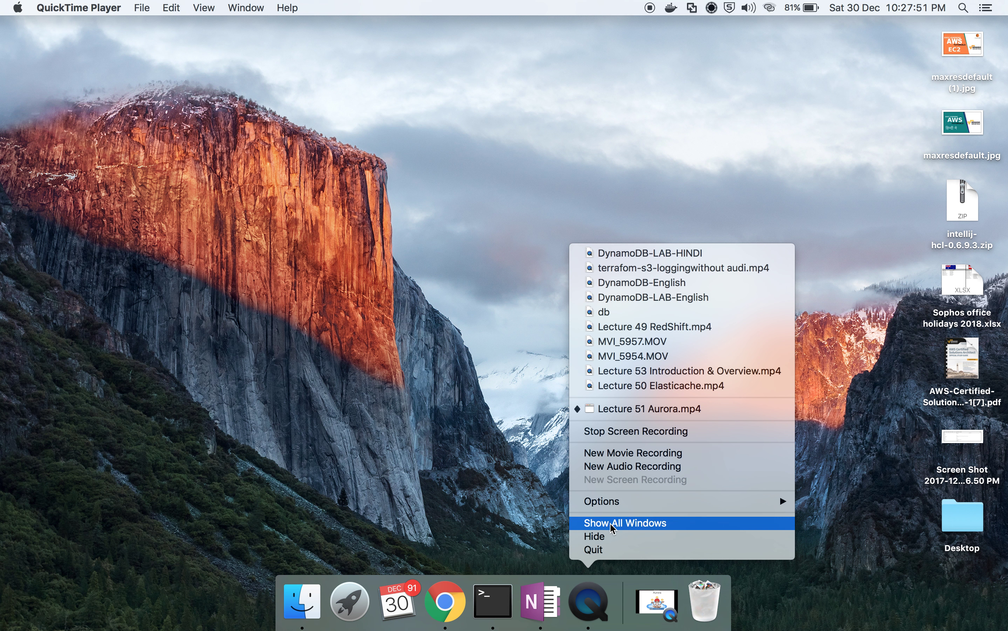
left_click(458, 606)
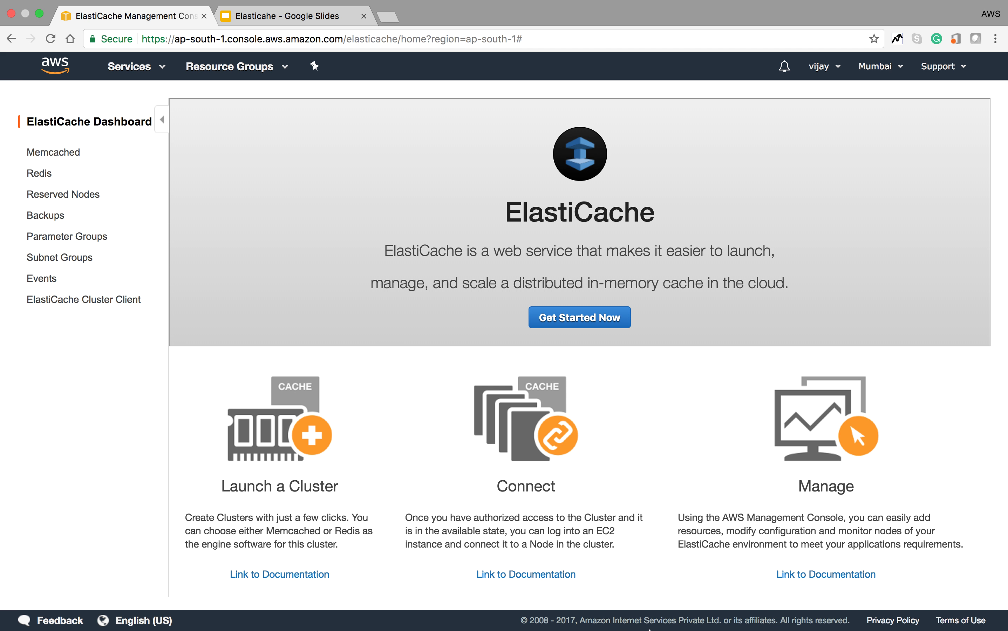
Start a new cluster from Get Started Now, showing the Redis form's defaults.
left_click(591, 323)
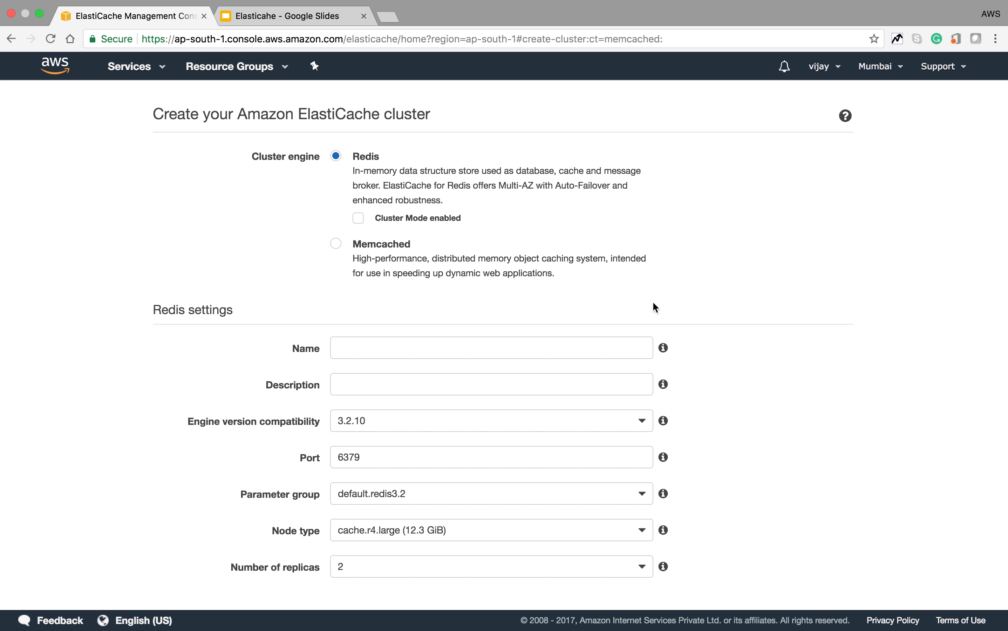
scroll(827, 299, "down", 1)
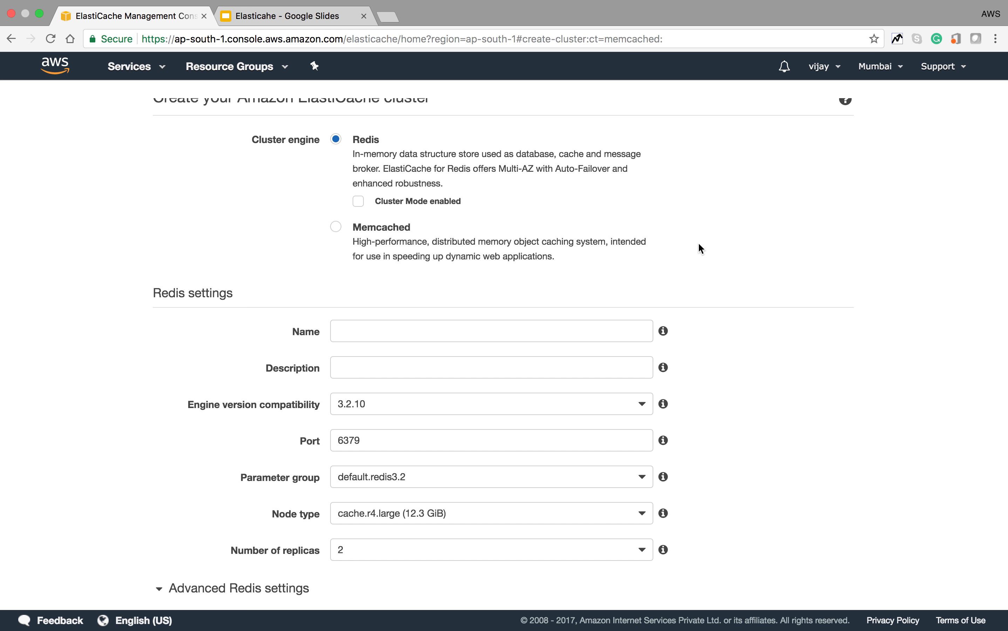
scroll(699, 247, "up", 1)
left_click_drag(311, 113, 429, 113)
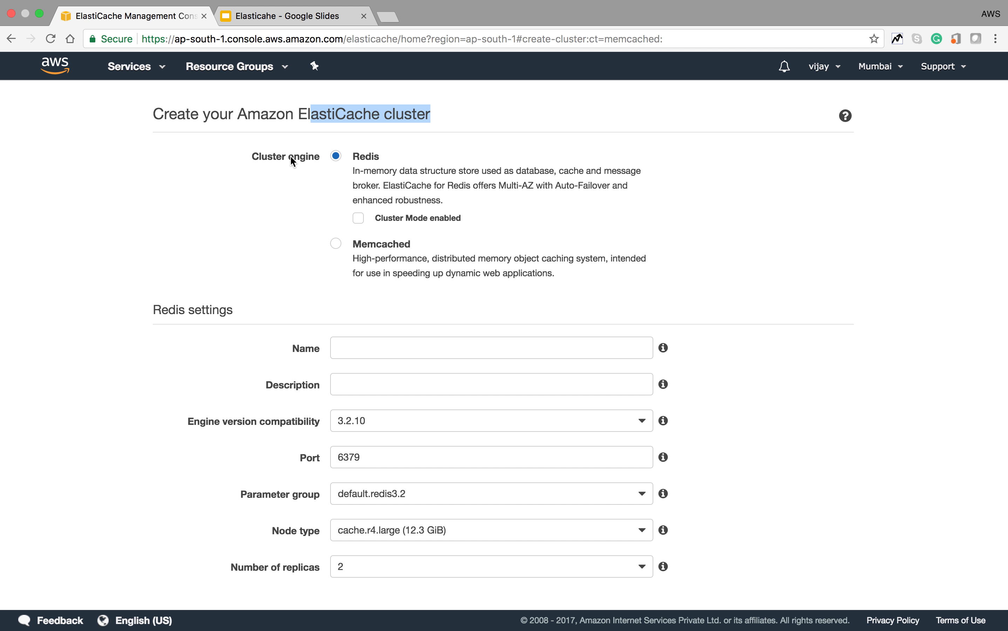
scroll(598, 290, "down", 3)
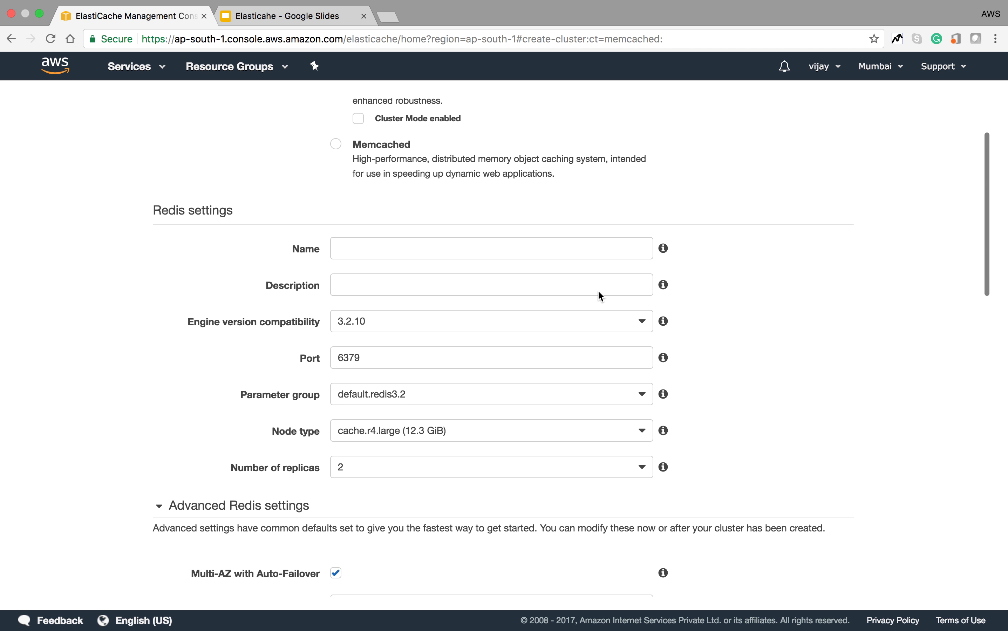
Enter MyElasticCached as the cluster name.
left_click(426, 234)
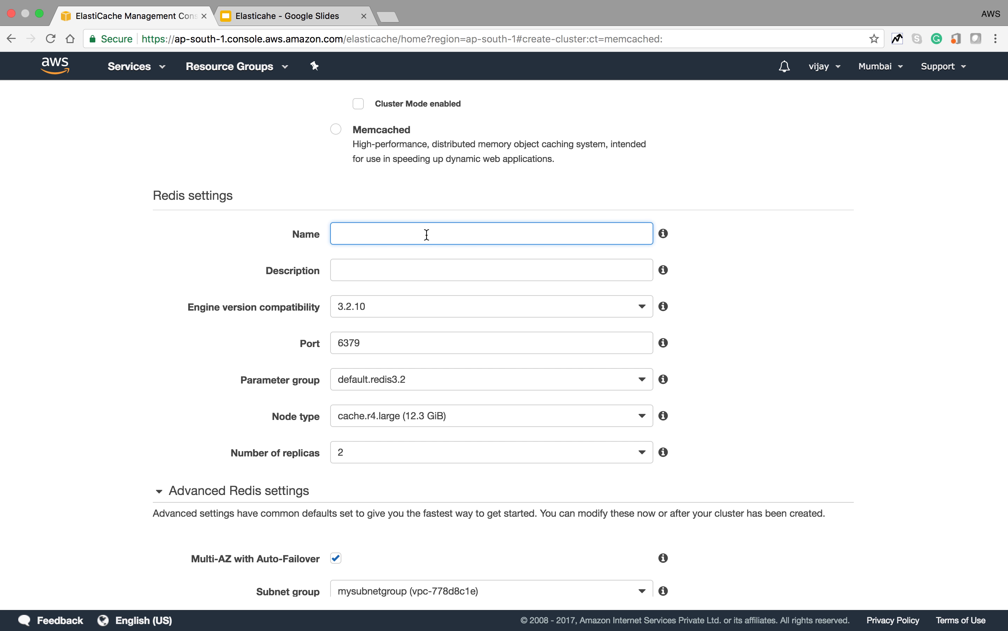
type("N")
key("BackSpace")
type("My")
type("ElasticC")
type("ache")
type("d")
Copy the name MyElasticCached into the Description field as well.
left_click(311, 233)
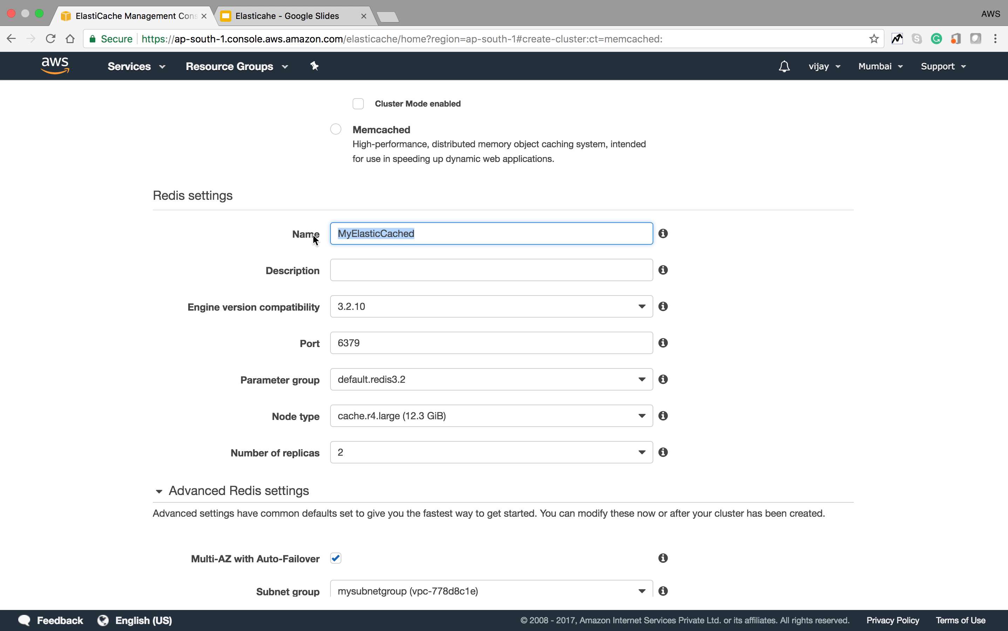
left_click(388, 267)
type("MyElasticCached")
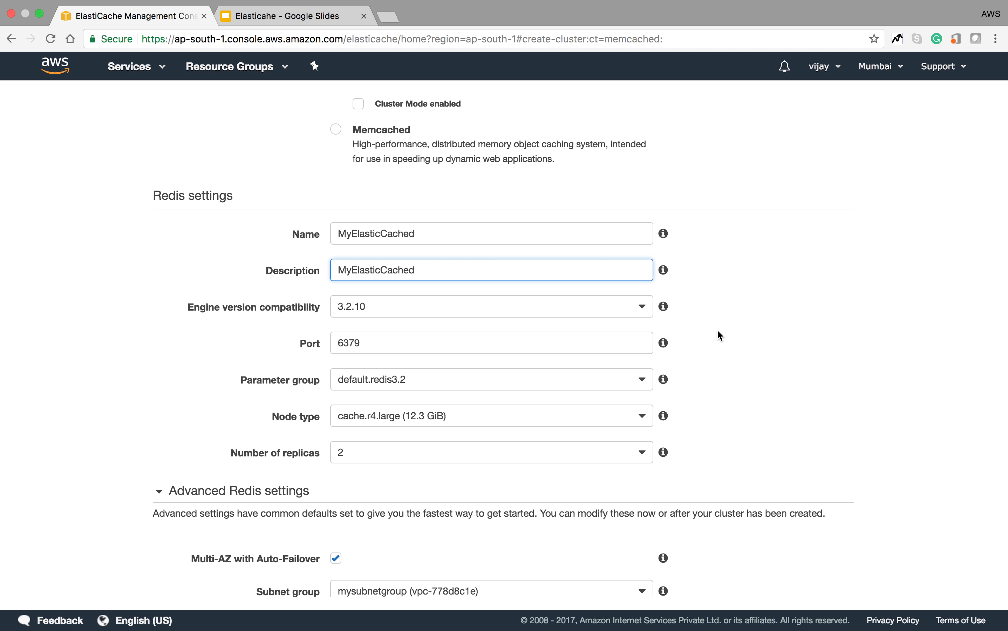
scroll(717, 328, "down", 2)
left_click(510, 267)
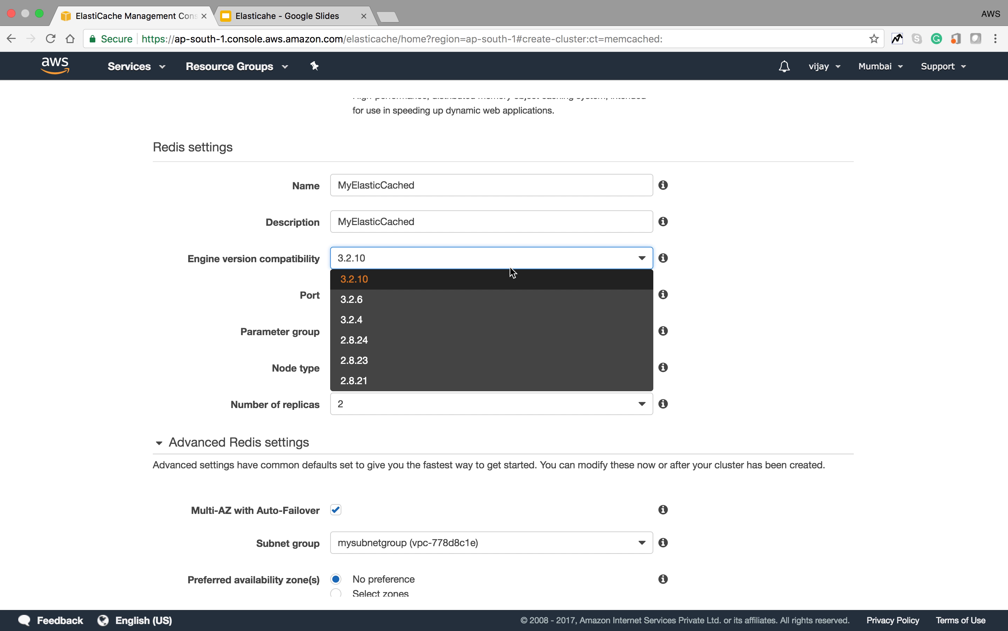
Keep engine version 3.2.10 and port 6379.
left_click(494, 278)
left_click(538, 259)
left_click(764, 258)
double_click(561, 291)
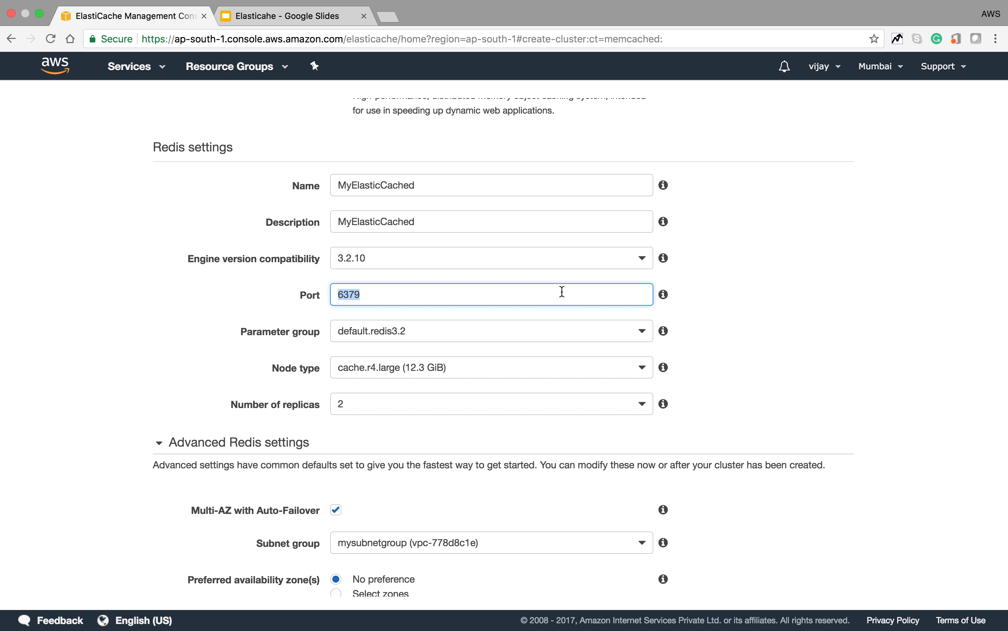
Keep the default.redis3.2 parameter group and list the t2 node type options.
scroll(822, 333, "down", 2)
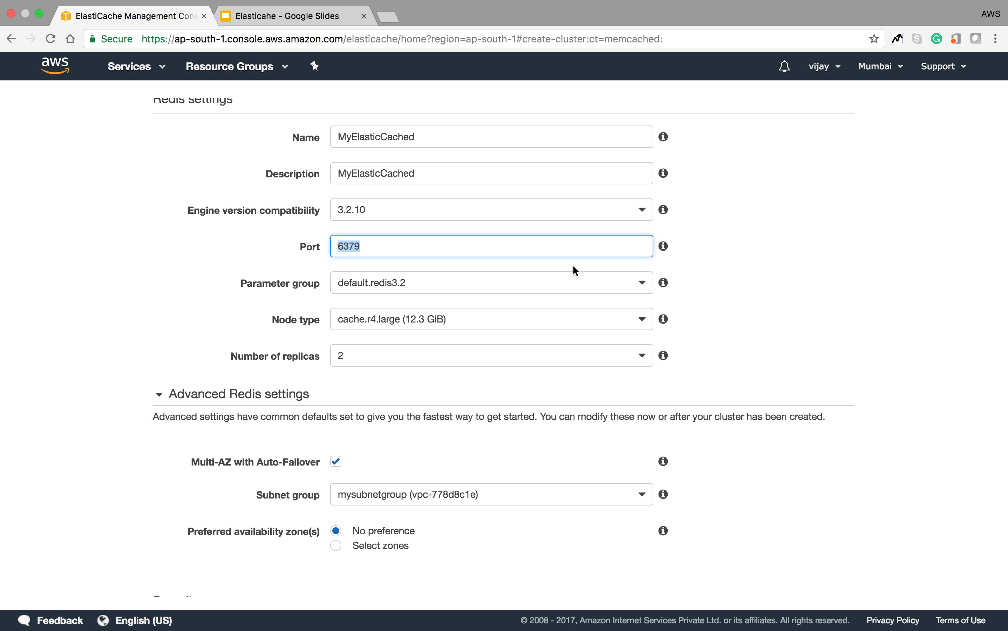
left_click(540, 287)
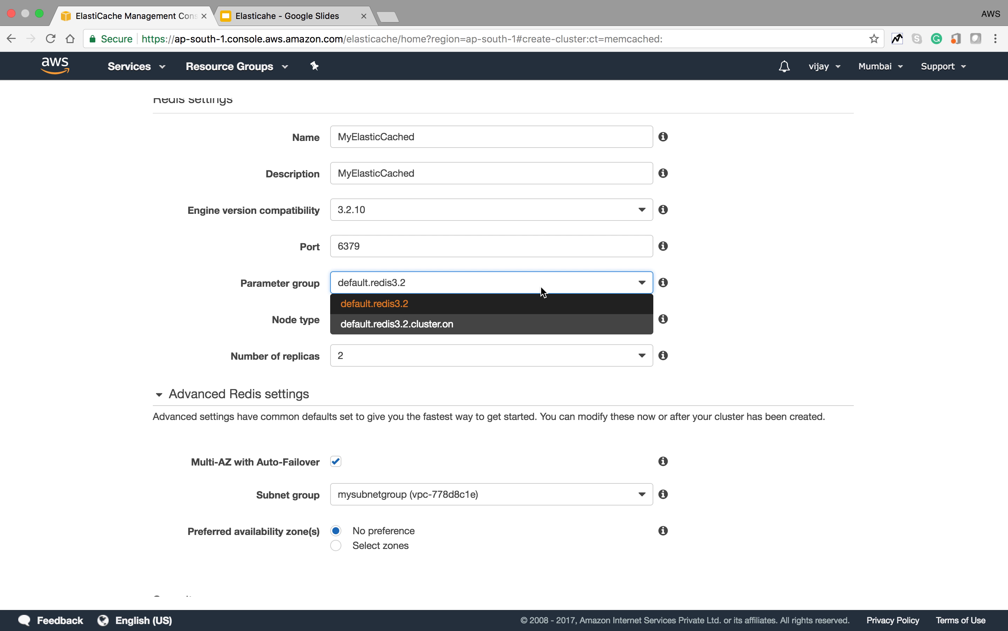
left_click(541, 291)
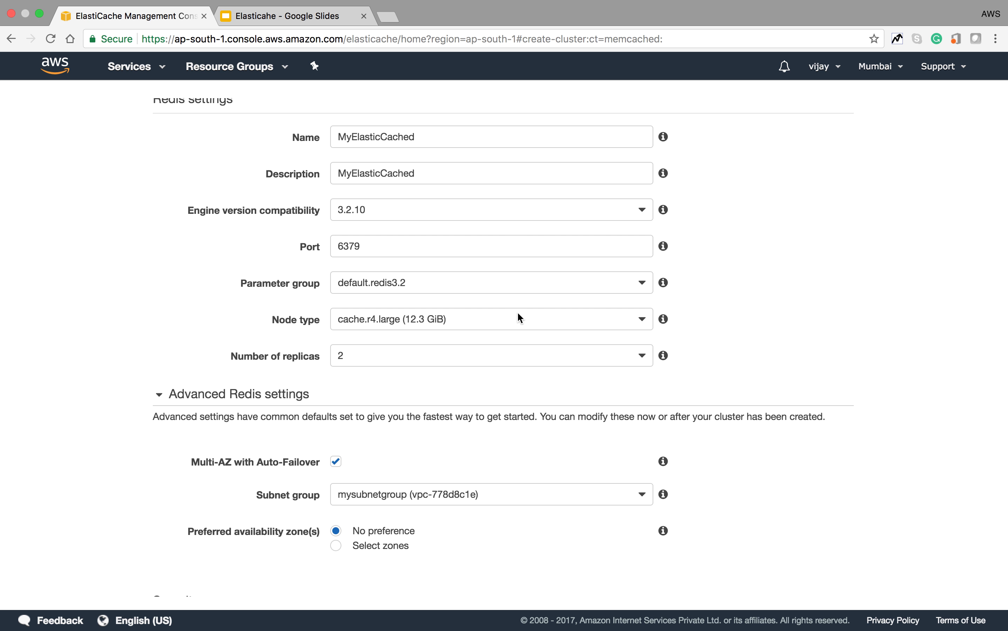
left_click(515, 314)
left_click(392, 255)
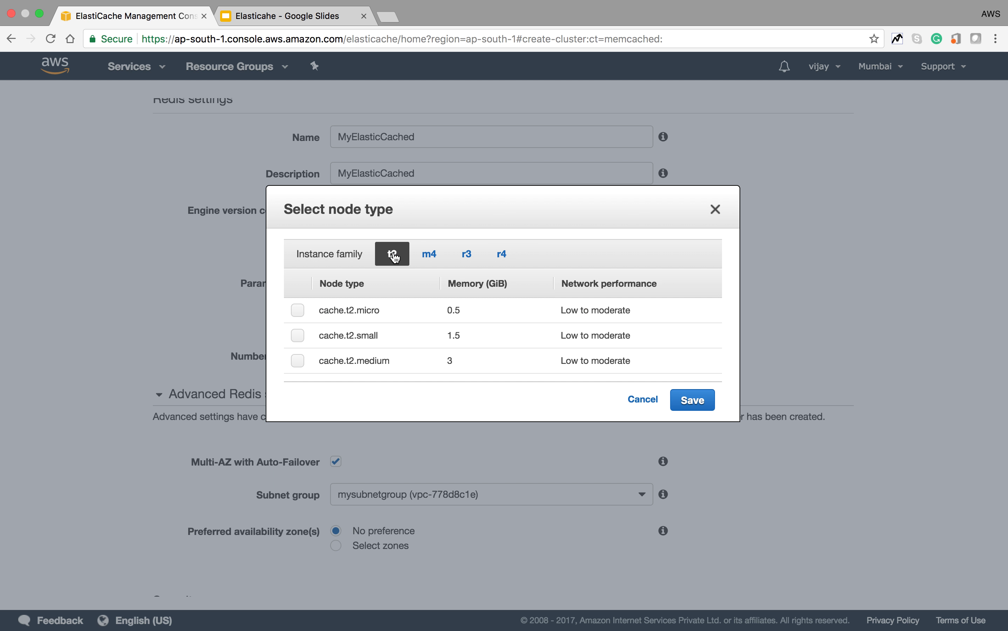
Choose cache.t2.micro (0.5 GiB) as the node type.
left_click(294, 311)
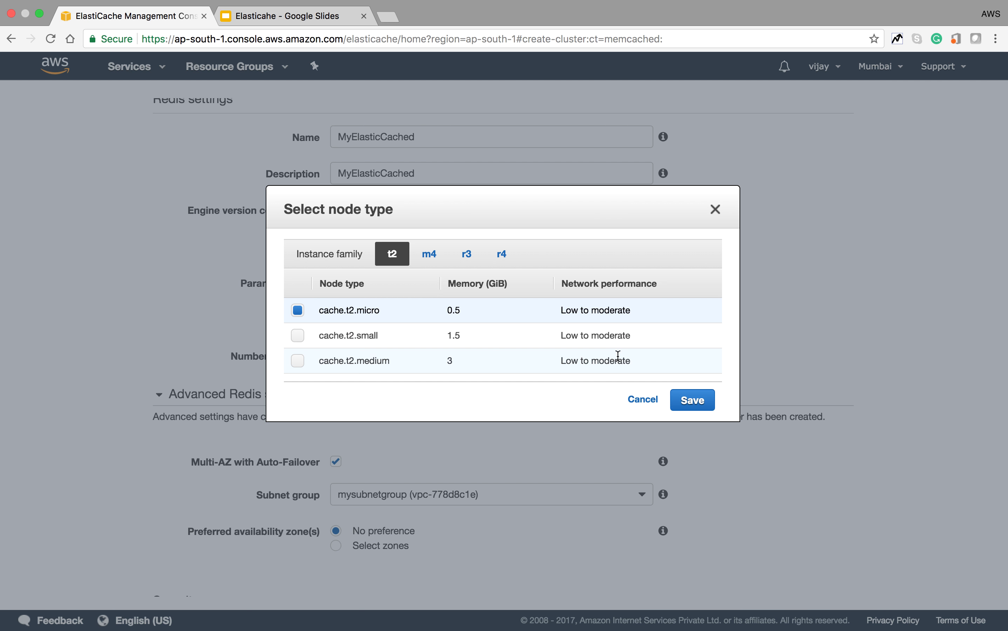
left_click(695, 396)
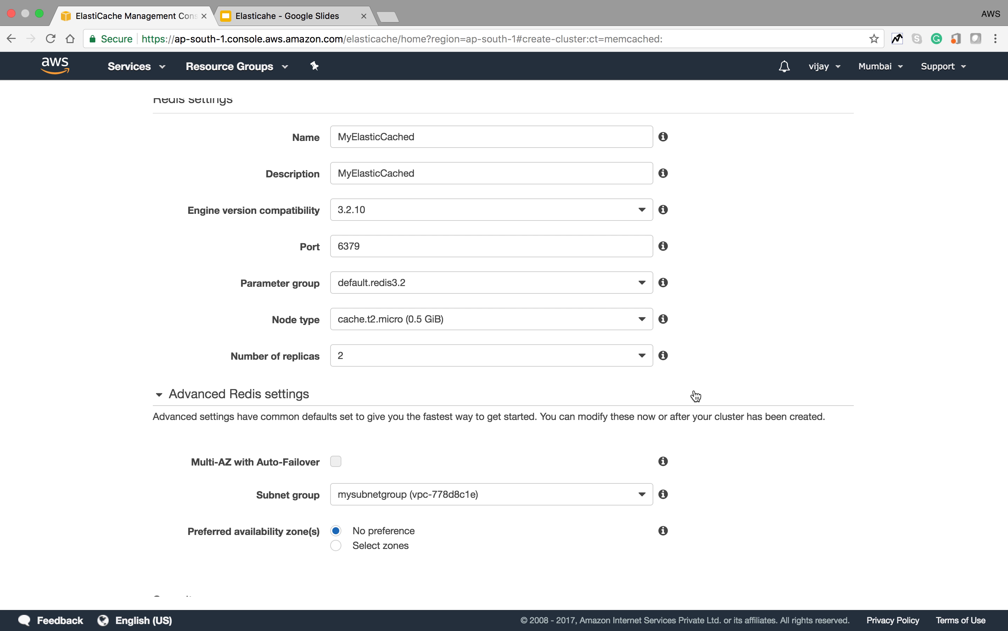
scroll(695, 395, "down", 2)
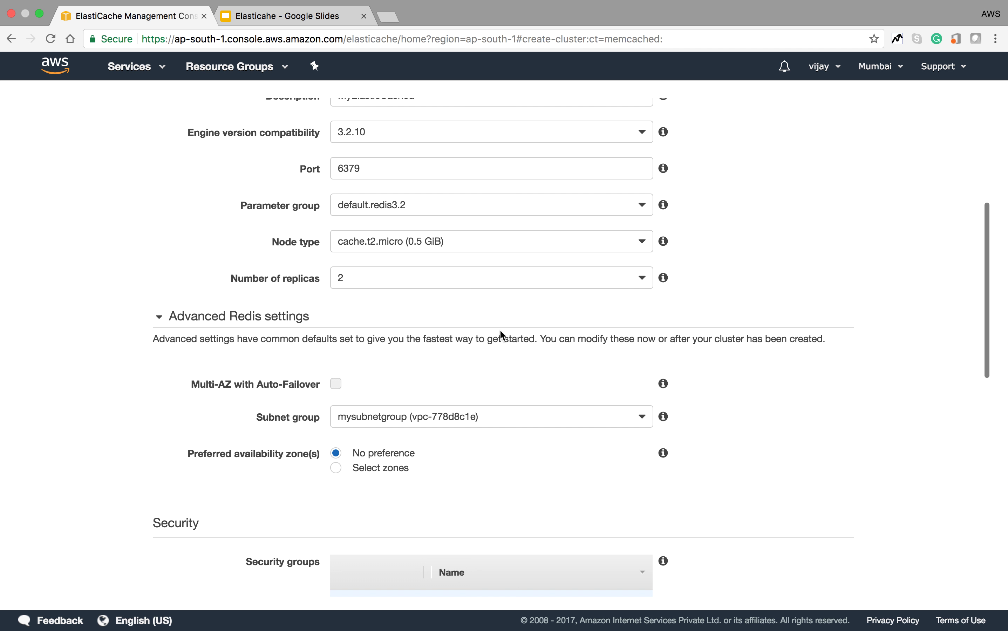
Keep the number of replicas at 2.
left_click(500, 274)
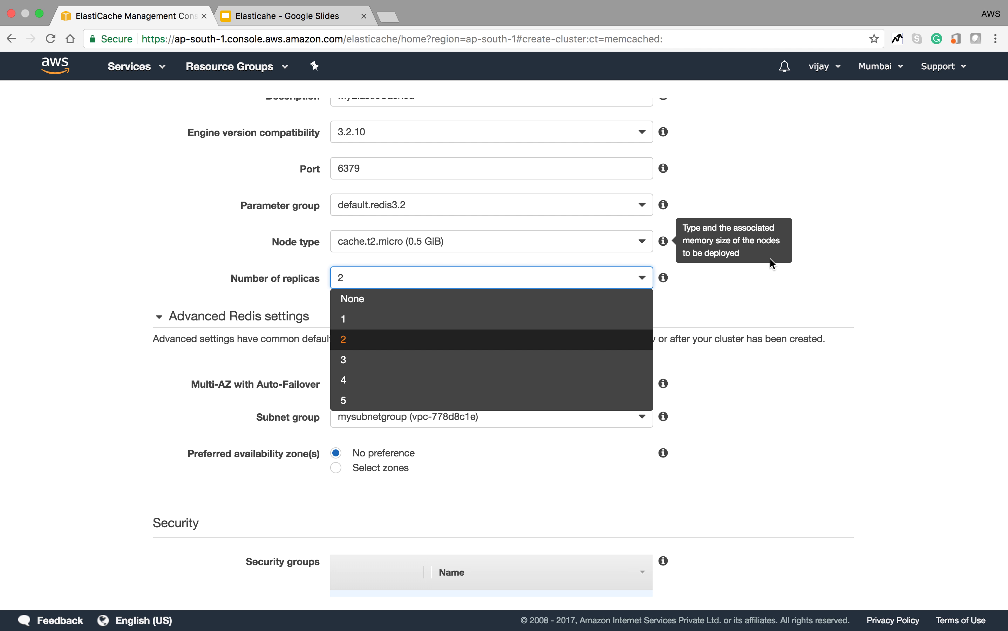
left_click(762, 293)
scroll(761, 292, "down", 3)
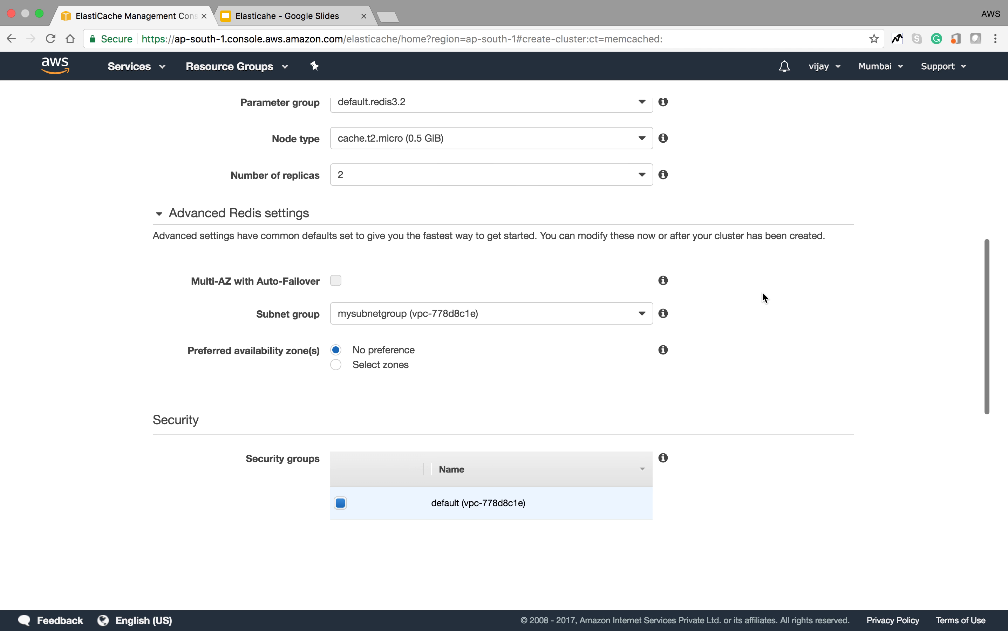
scroll(742, 290, "down", 3)
scroll(714, 274, "down", 1)
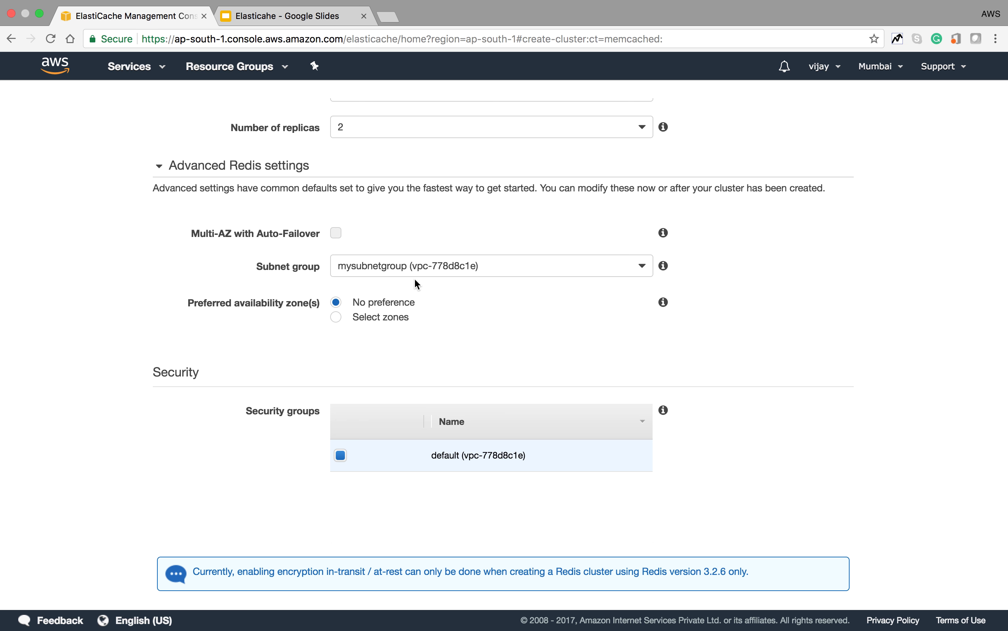
left_click(426, 275)
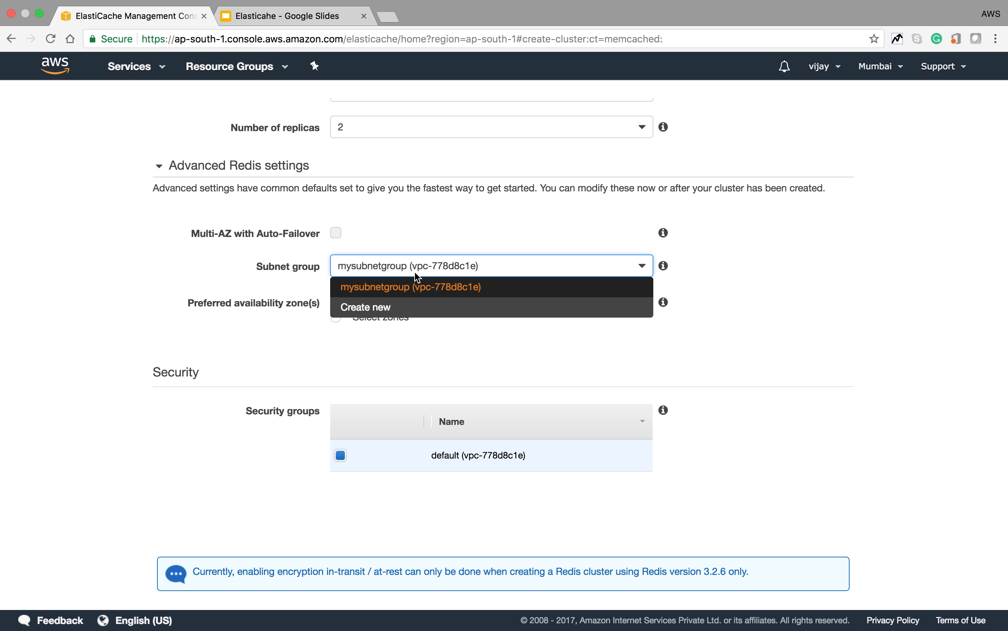
Keep mysubnetgroup and select zones manually, with primary and replicas in ap-south-1a.
left_click(408, 285)
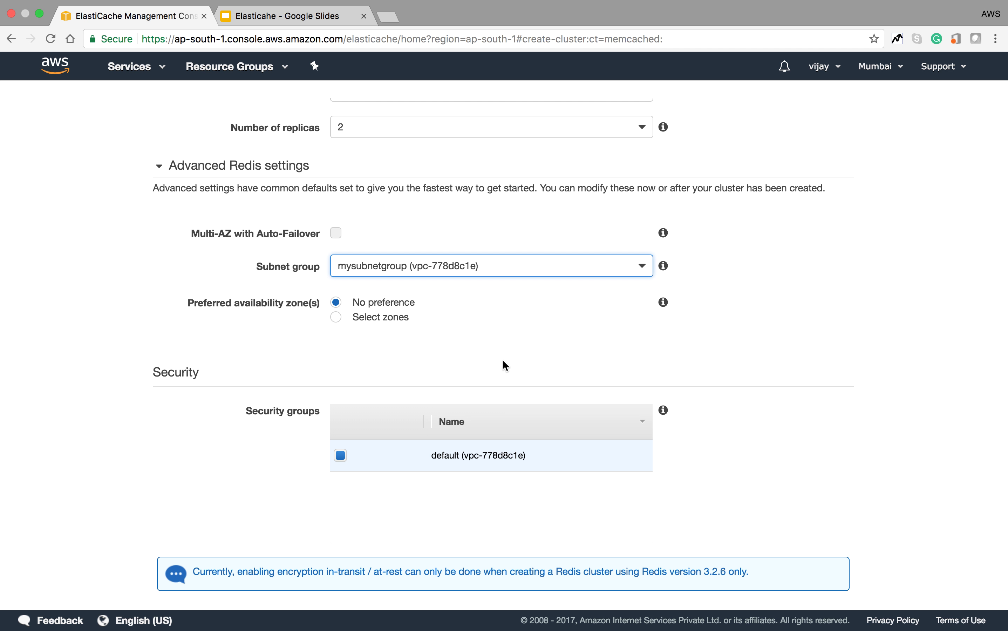
scroll(505, 366, "down", 2)
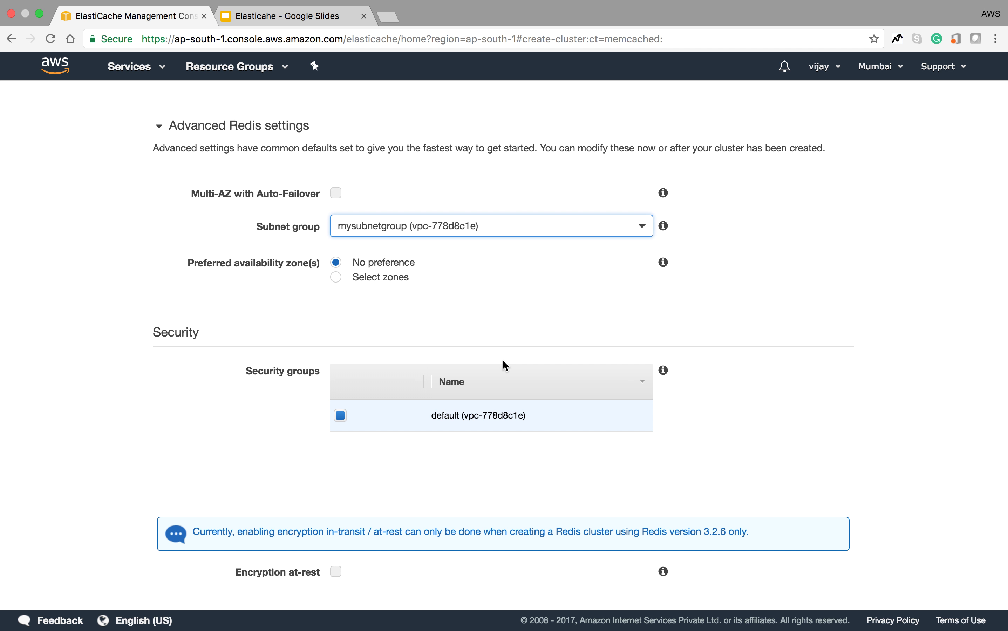
scroll(504, 363, "down", 2)
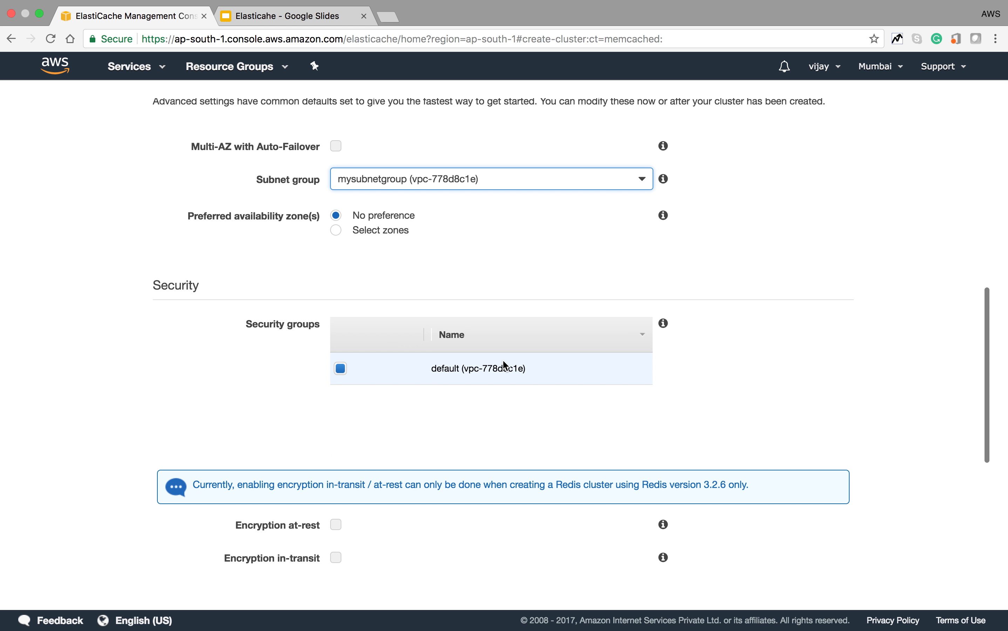
scroll(503, 364, "down", 1)
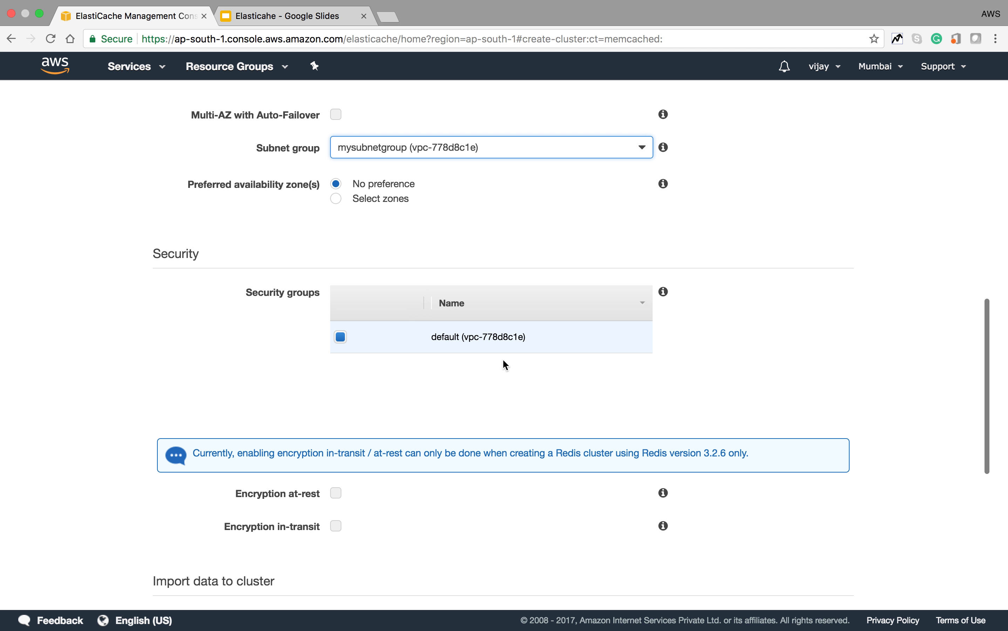
left_click(336, 199)
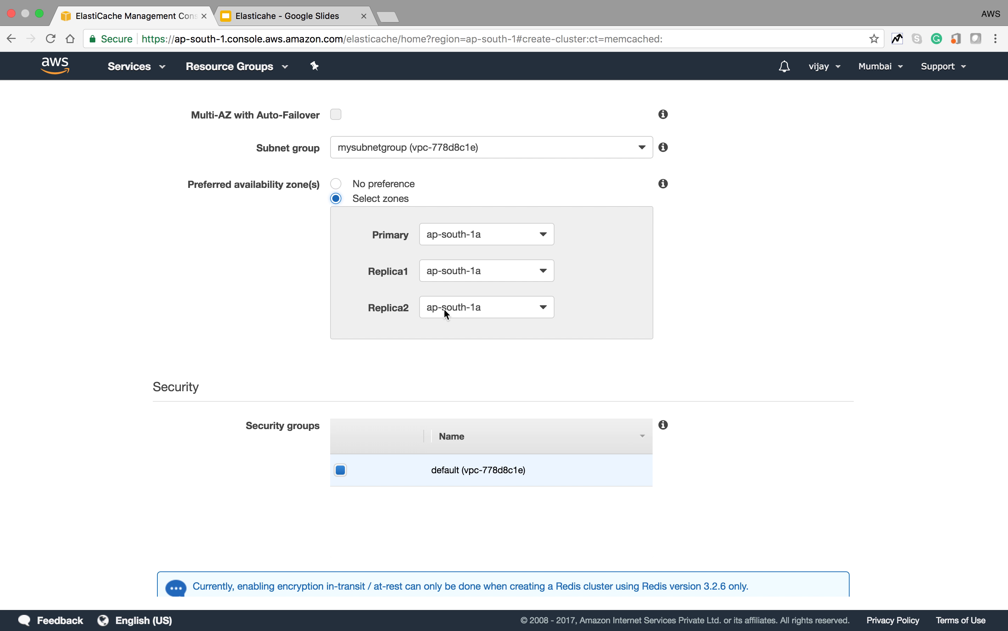
Try ap-south-1b for both replicas, then revert availability zones to No preference.
left_click(502, 273)
left_click(497, 310)
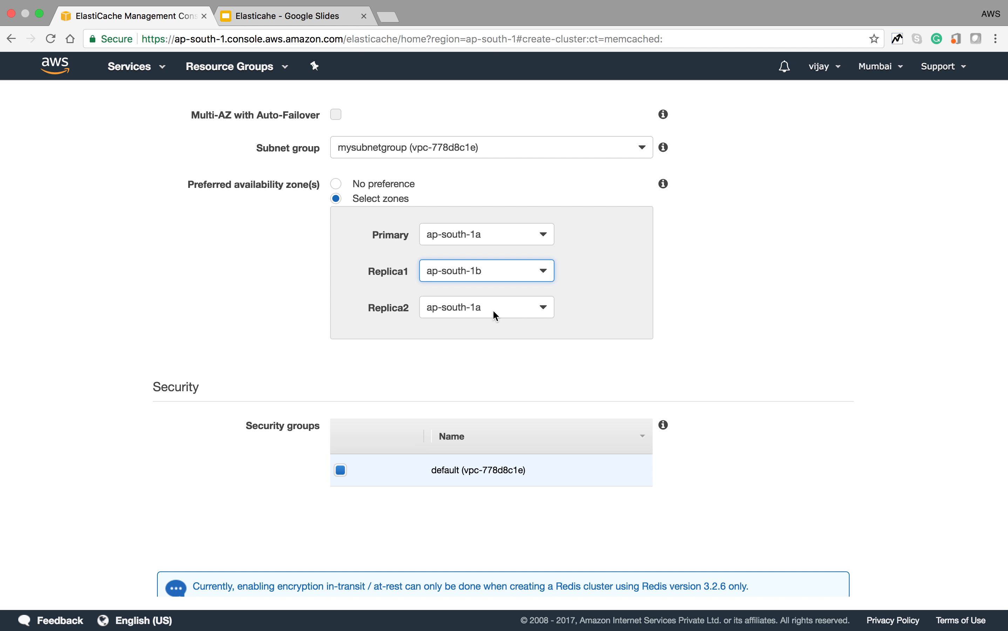
left_click(493, 314)
left_click(489, 350)
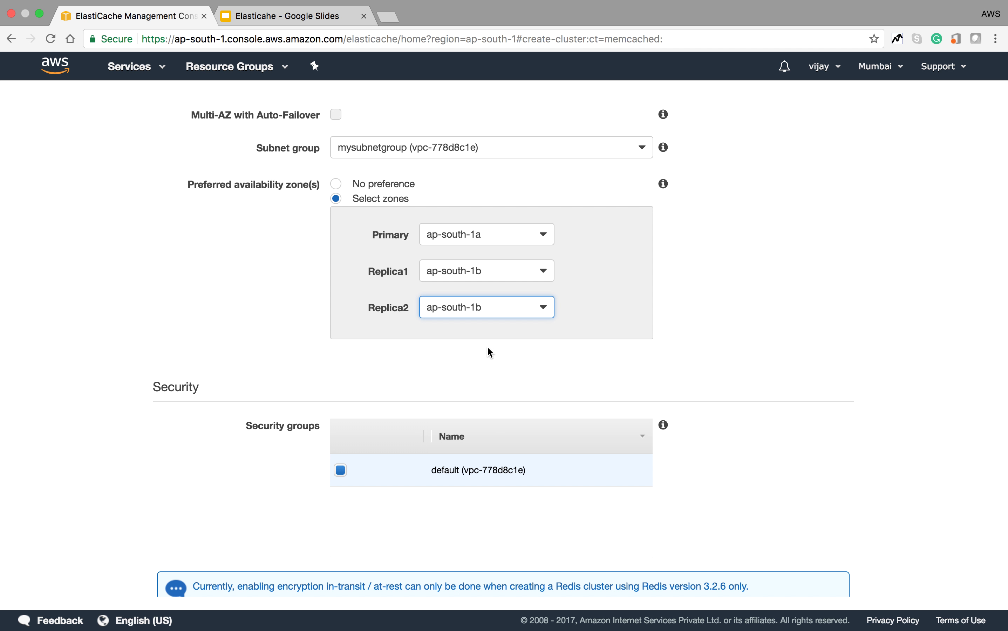
left_click(340, 180)
scroll(526, 294, "down", 3)
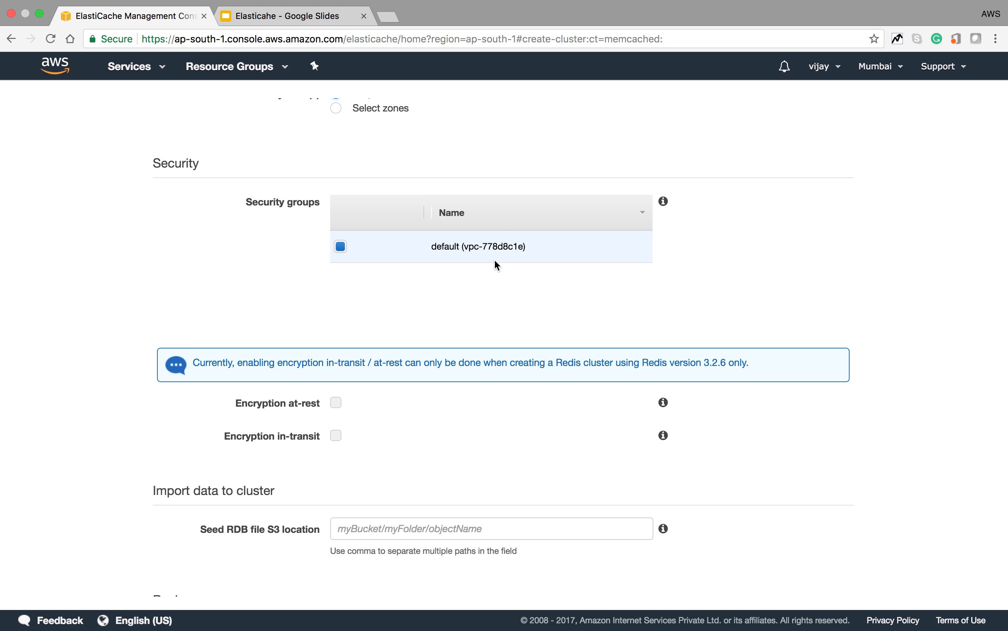
Review the Security, Backup and Maintenance settings further down the form.
scroll(495, 263, "down", 3)
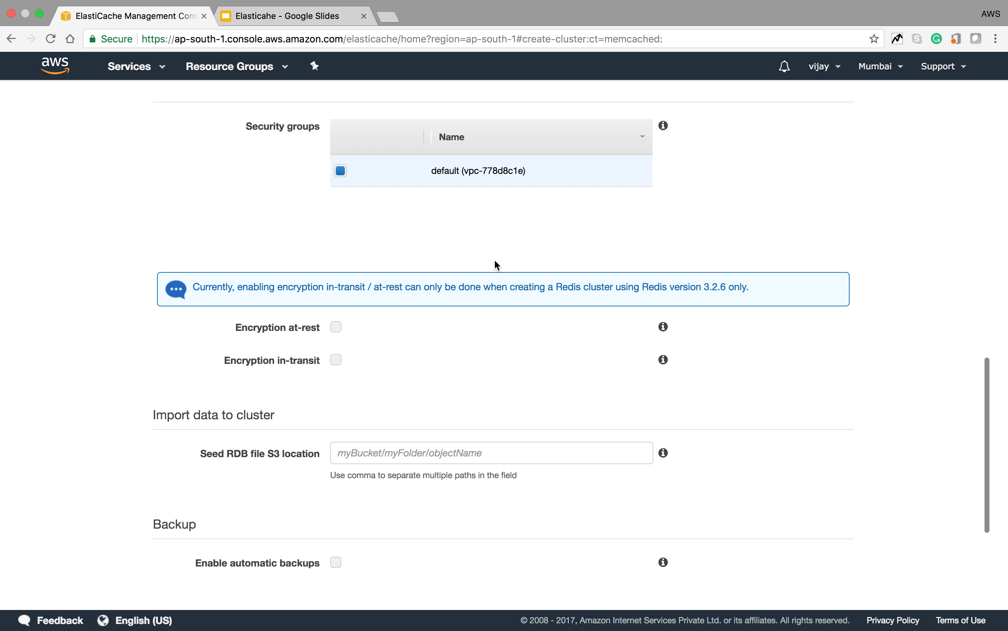
scroll(495, 260, "down", 1)
scroll(495, 261, "down", 1)
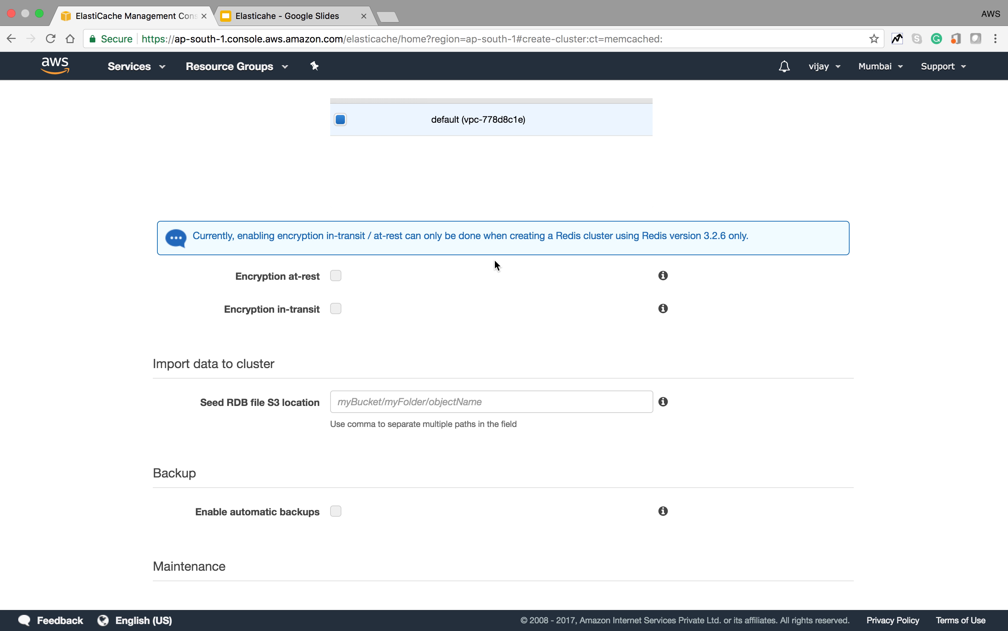
scroll(495, 263, "down", 2)
scroll(495, 263, "down", 3)
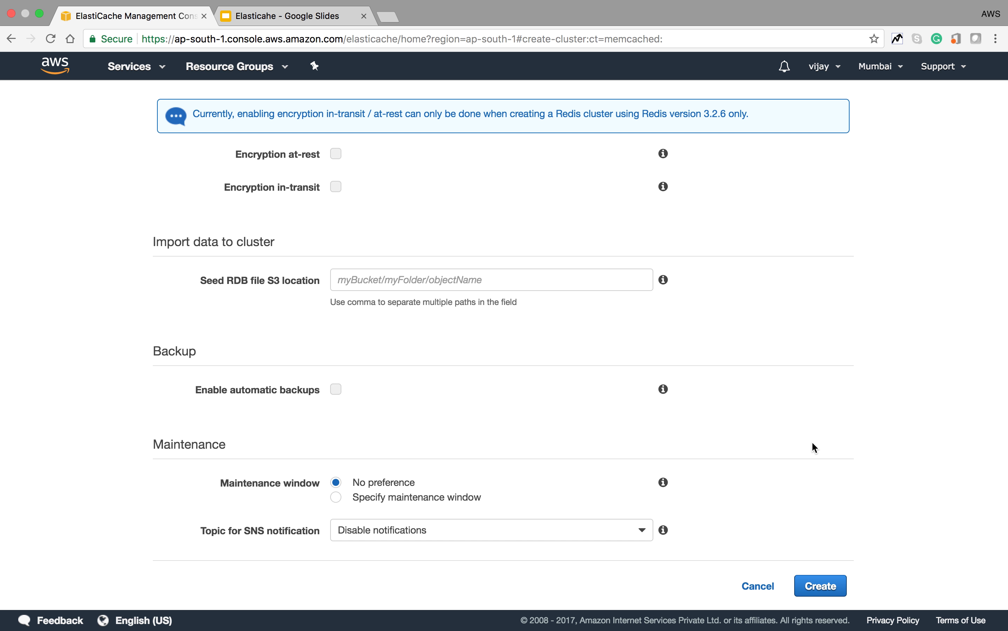
Recheck the Redis settings and submit the MyElasticCached cluster for creation.
scroll(812, 444, "up", 1)
scroll(812, 443, "up", 3)
scroll(812, 444, "up", 5)
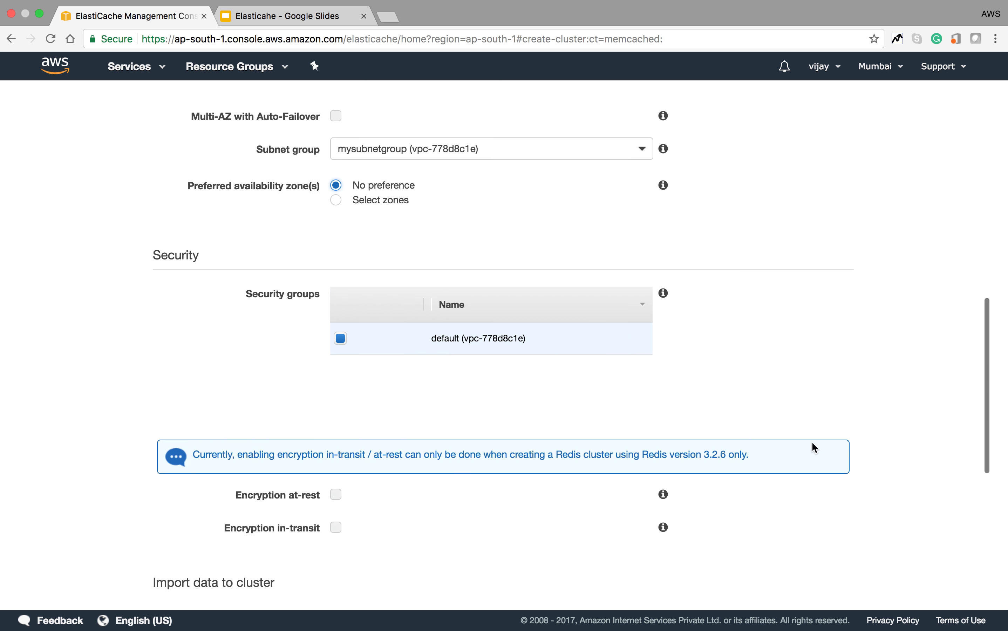
scroll(812, 445, "up", 5)
scroll(812, 445, "up", 5)
scroll(812, 445, "up", 2)
scroll(812, 445, "down", 3)
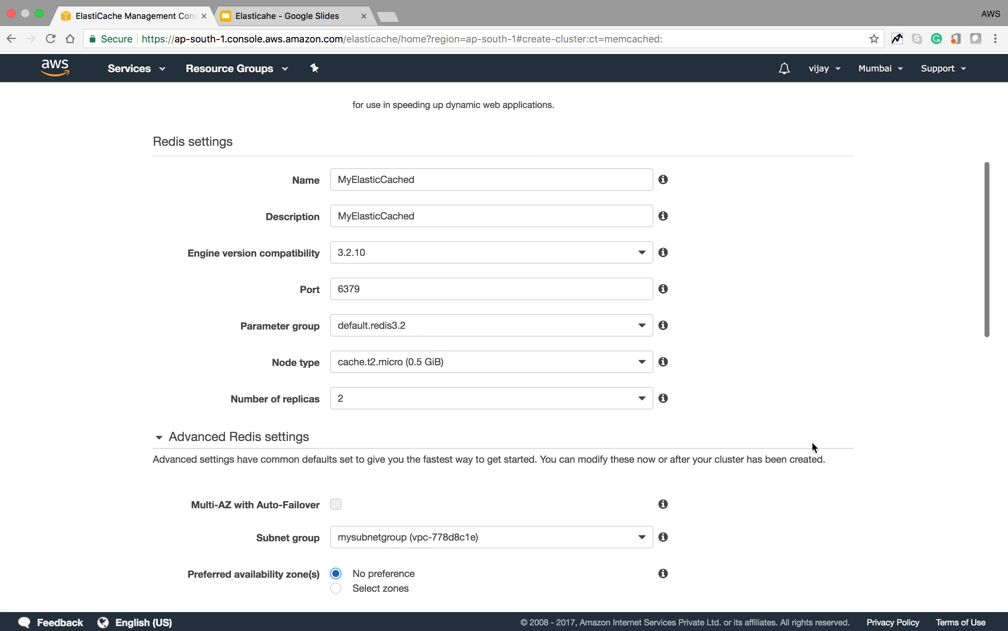
scroll(810, 440, "down", 15)
left_click(820, 585)
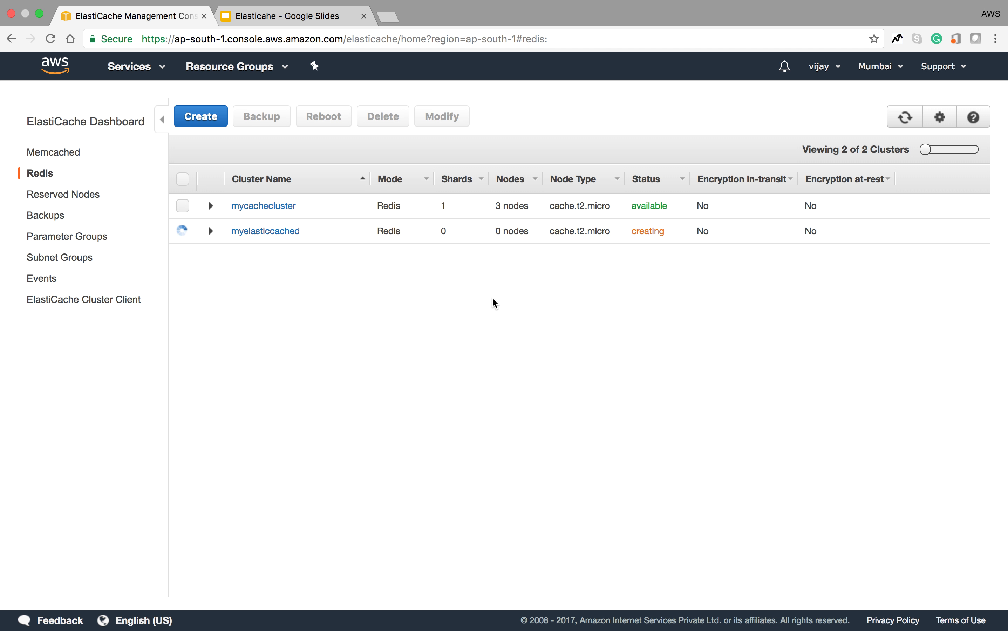
Expand myelasticcached to confirm it is creating with an empty primary endpoint, then collapse it.
double_click(655, 232)
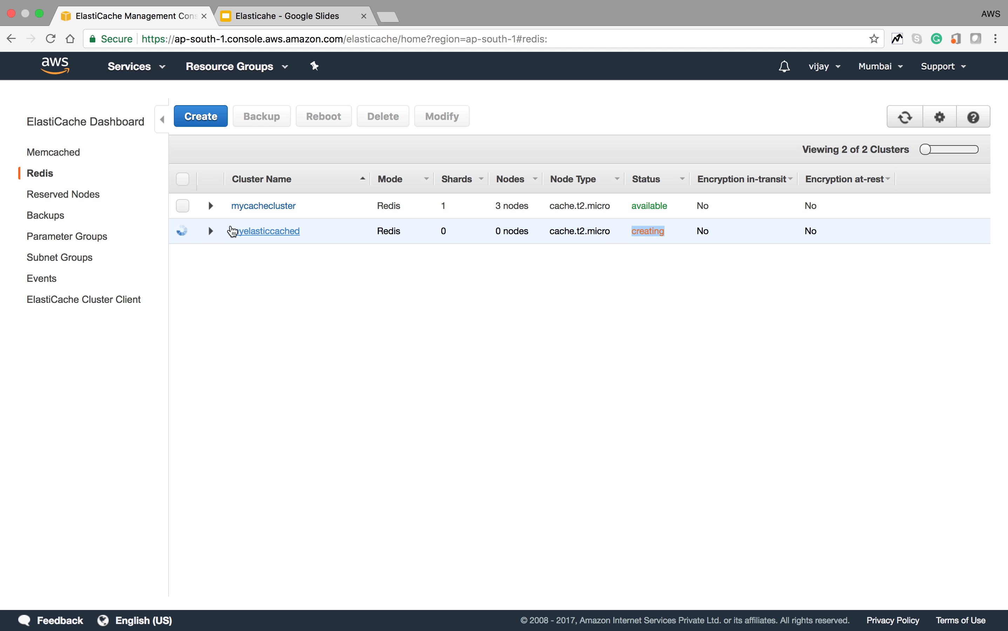
left_click(210, 231)
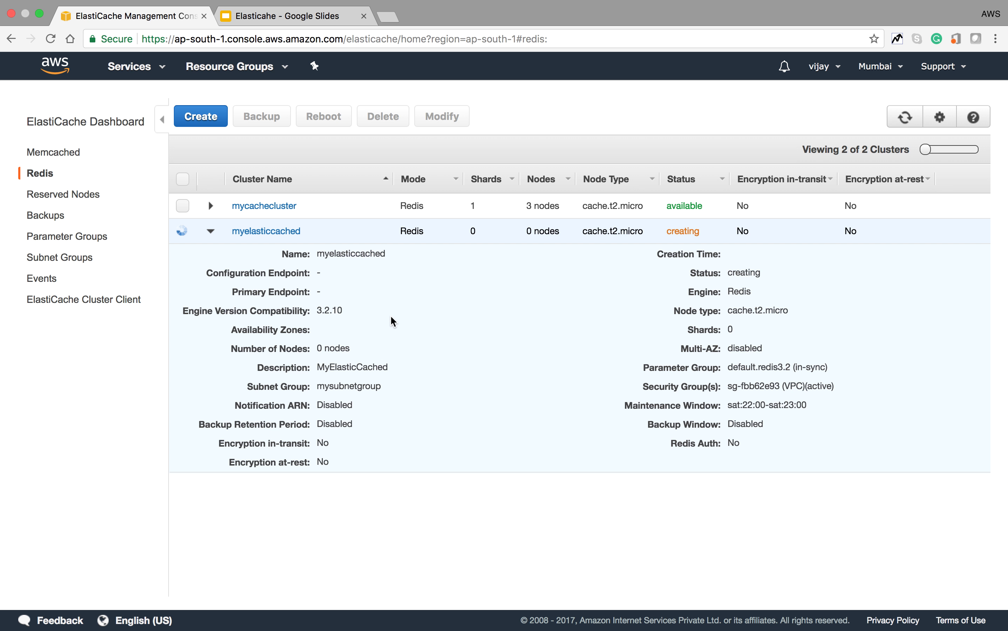
double_click(323, 290)
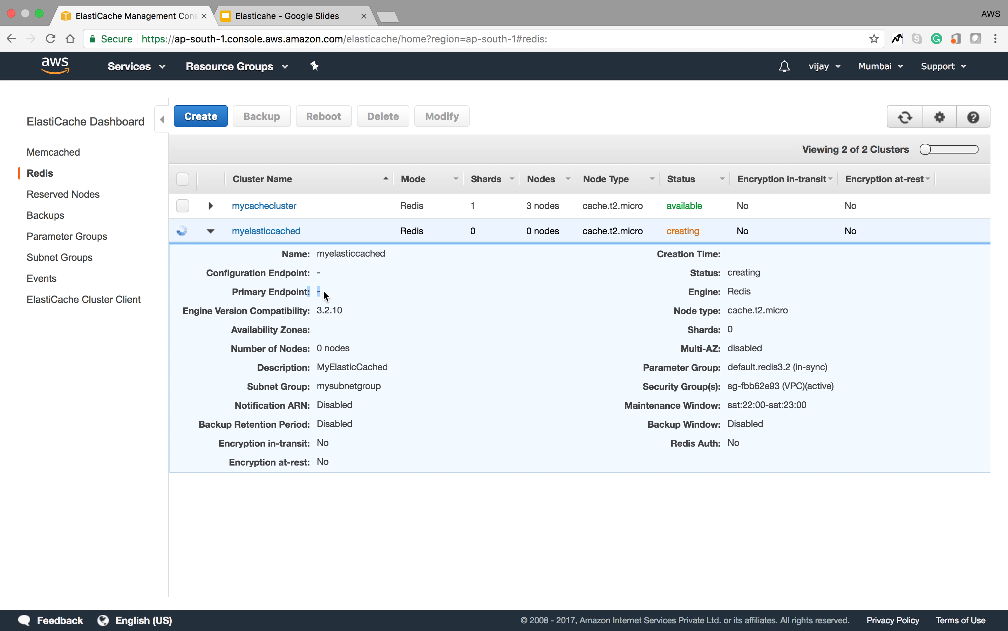
left_click(212, 233)
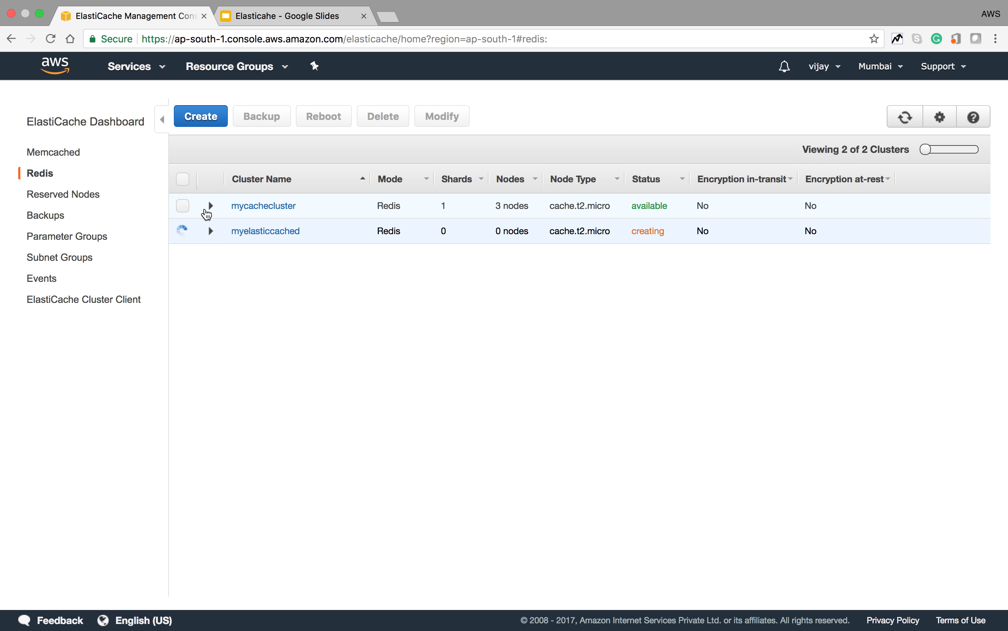
Expand mycachecluster and highlight its Redis engine, primary endpoint, mysubnetgroup and security group.
left_click(210, 205)
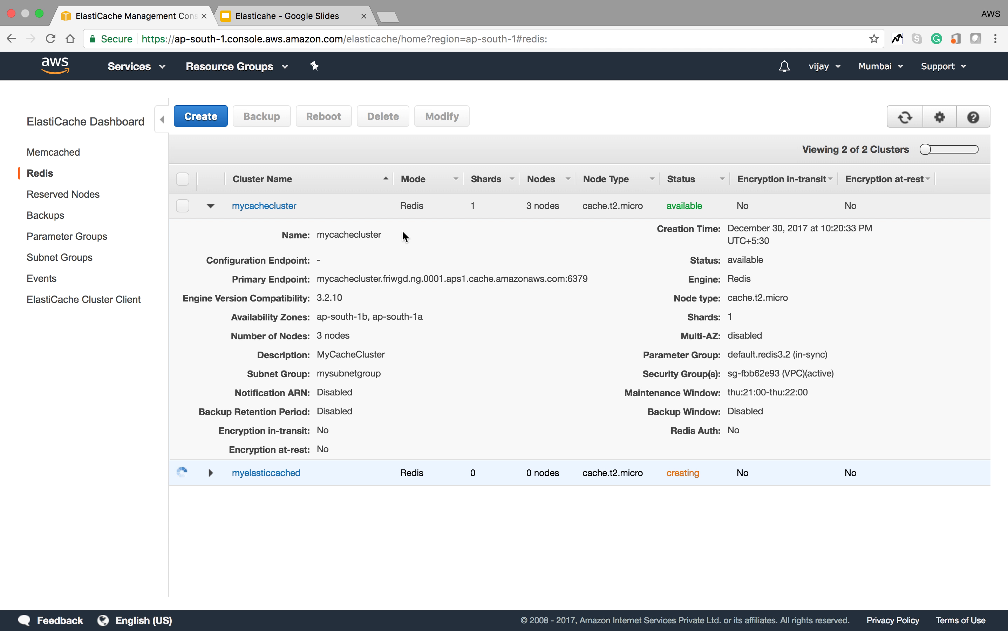
double_click(743, 281)
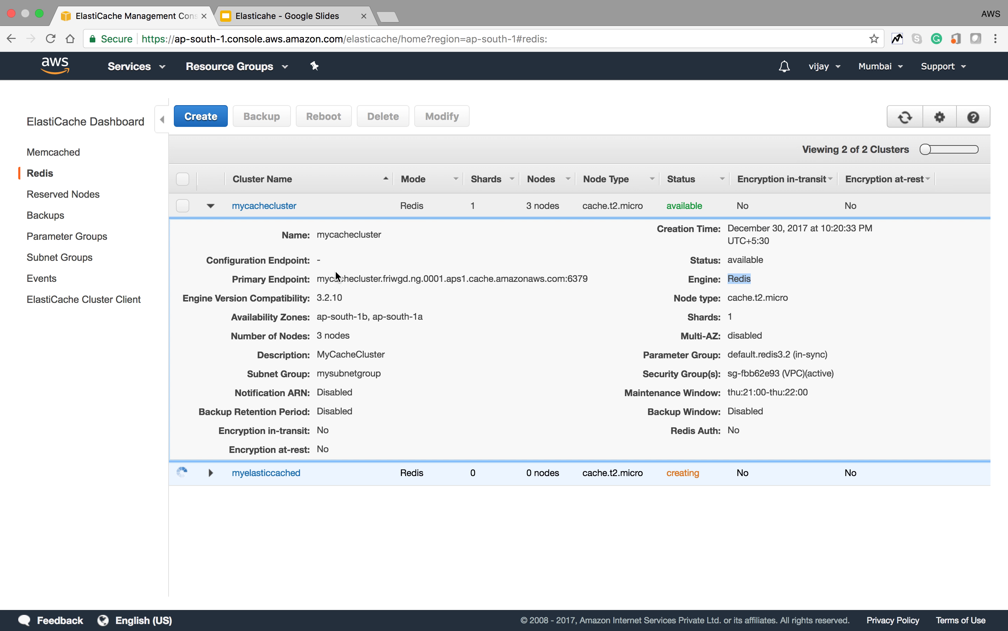
double_click(343, 278)
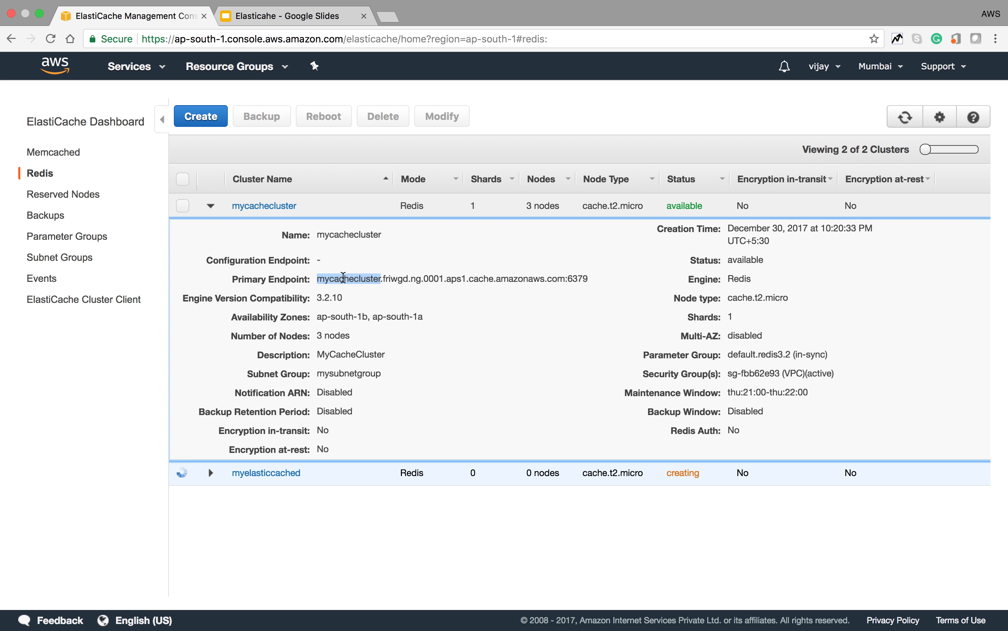
triple_click(334, 279)
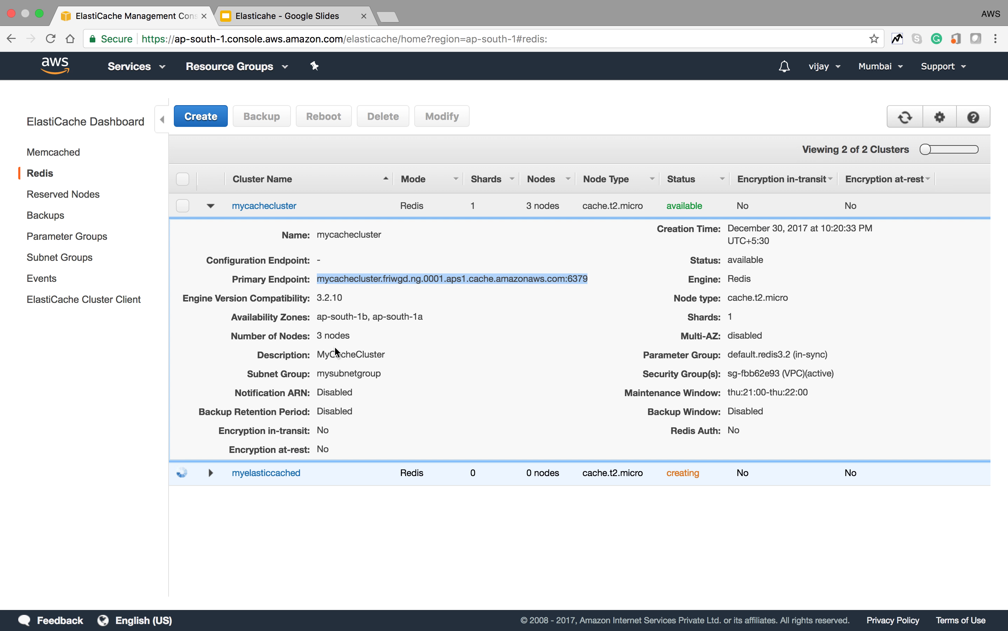
double_click(334, 374)
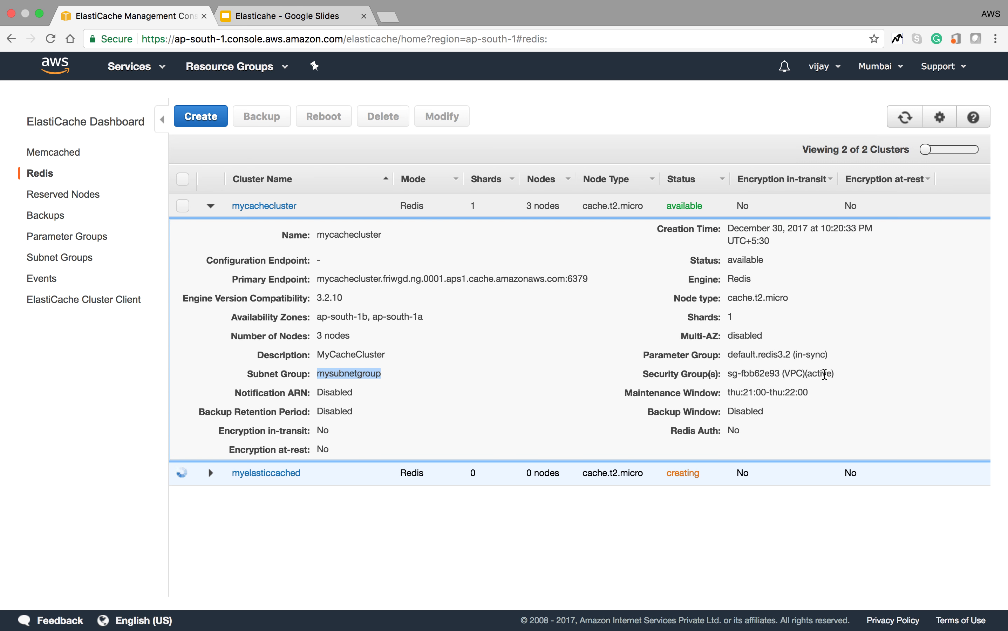
triple_click(802, 370)
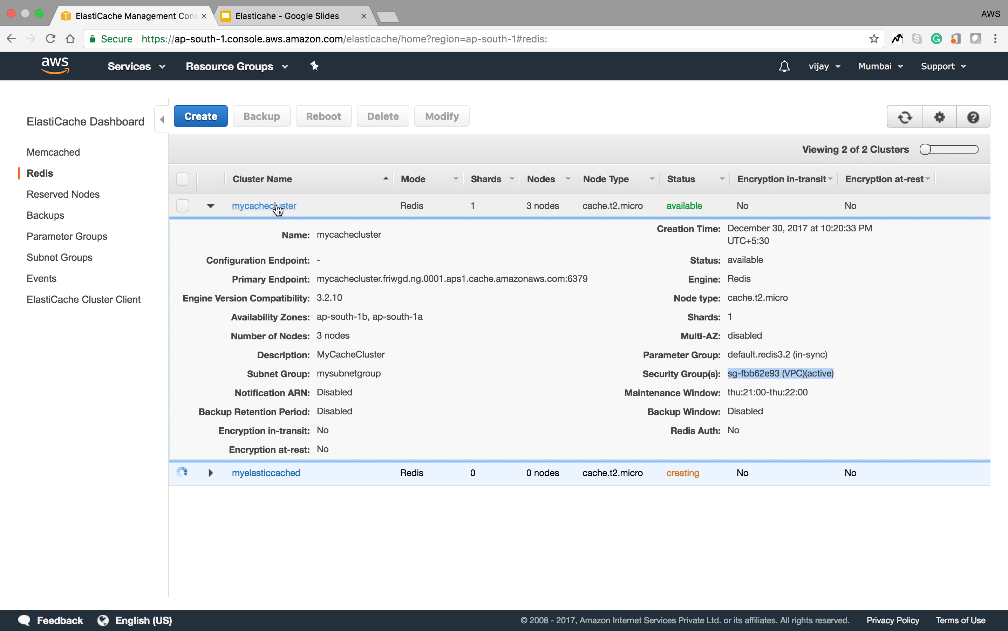
Open mycachecluster's nodes and select nodes 001, 002 and 003 in turn.
left_click(277, 206)
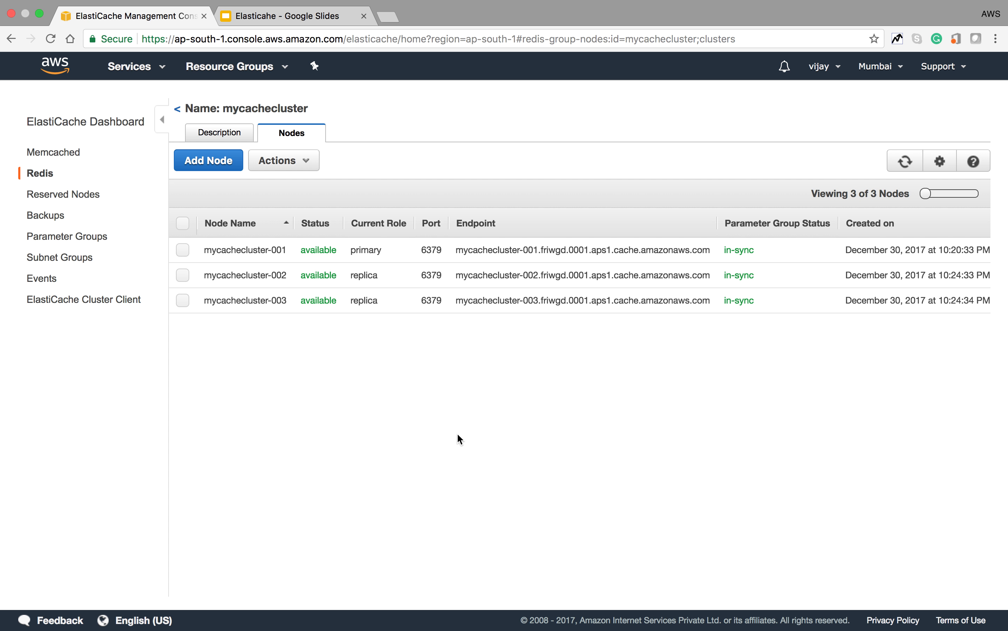
double_click(601, 249)
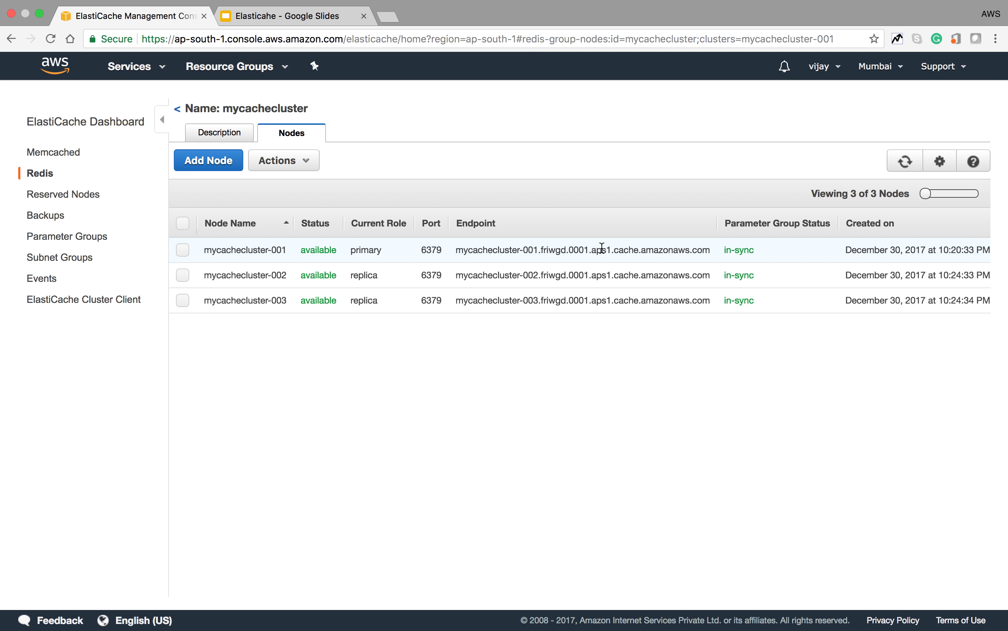
triple_click(578, 275)
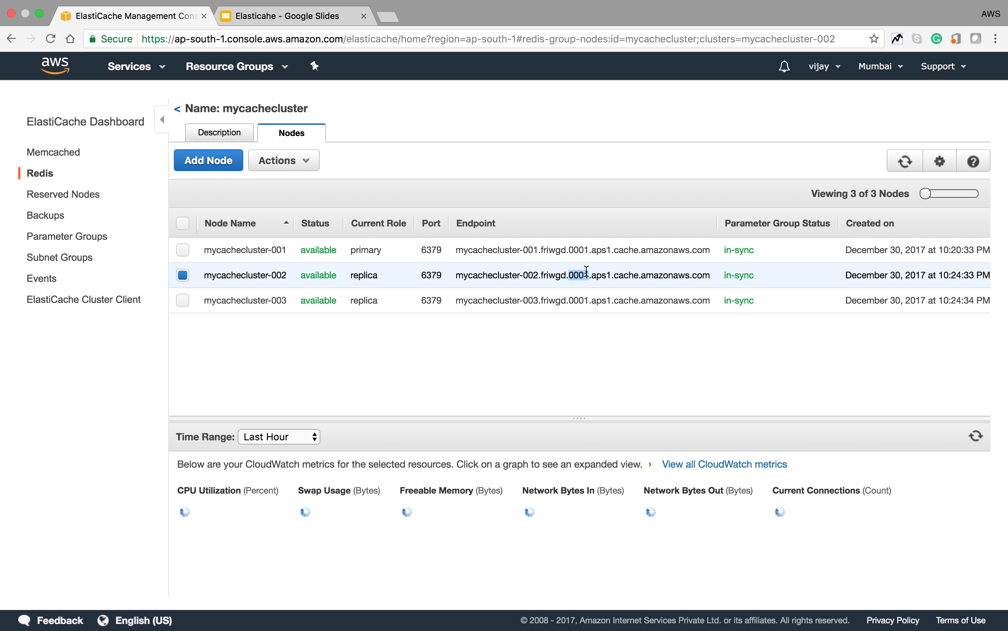
double_click(576, 300)
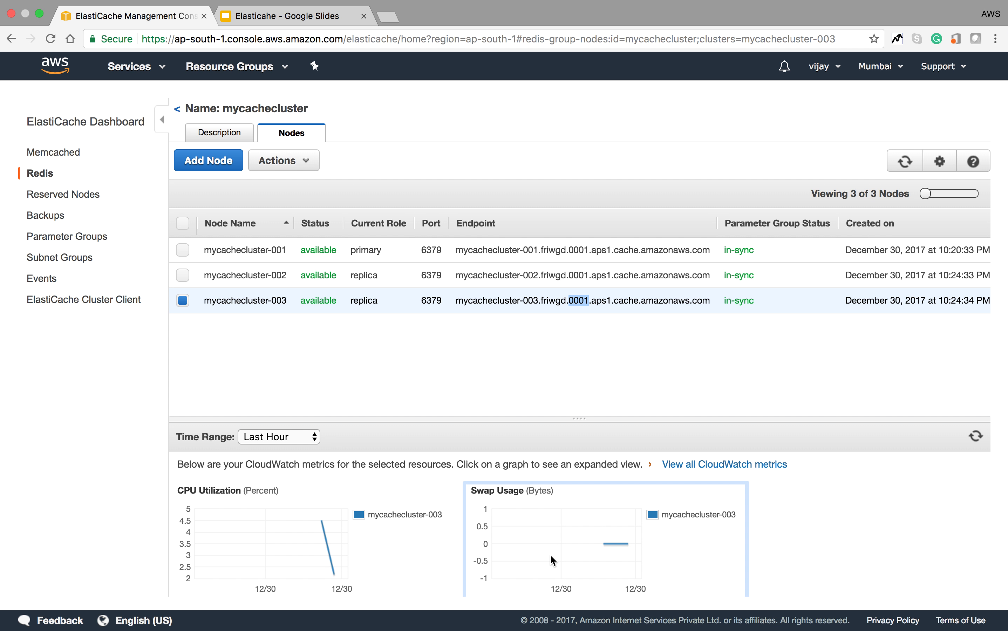
Scroll through the node metrics and bring up the selected node's actions.
scroll(549, 553, "down", 5)
scroll(549, 554, "down", 2)
scroll(549, 554, "down", 2)
scroll(550, 554, "up", 10)
left_click(307, 160)
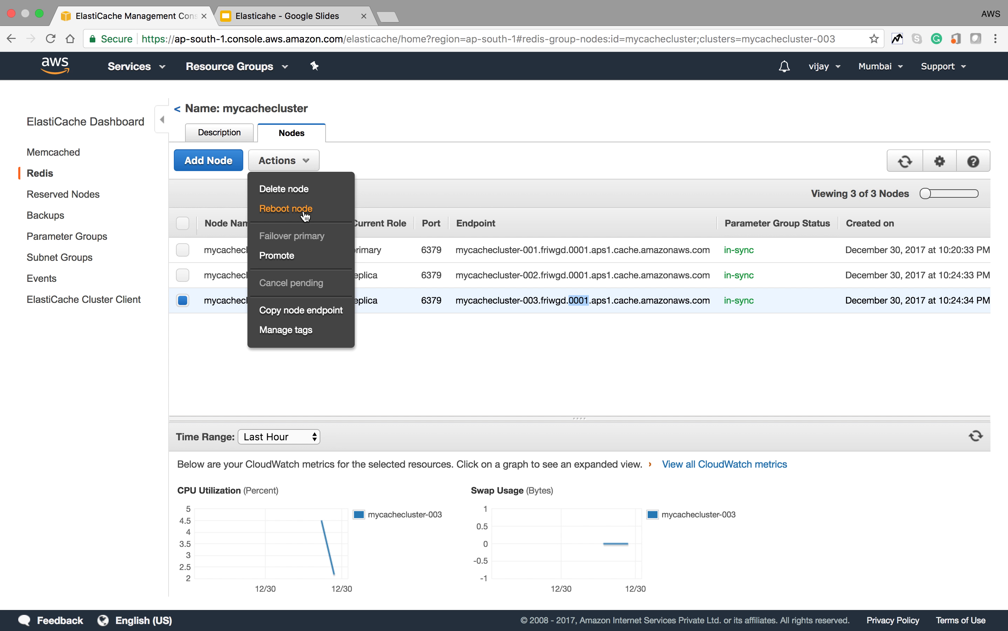
left_click(446, 160)
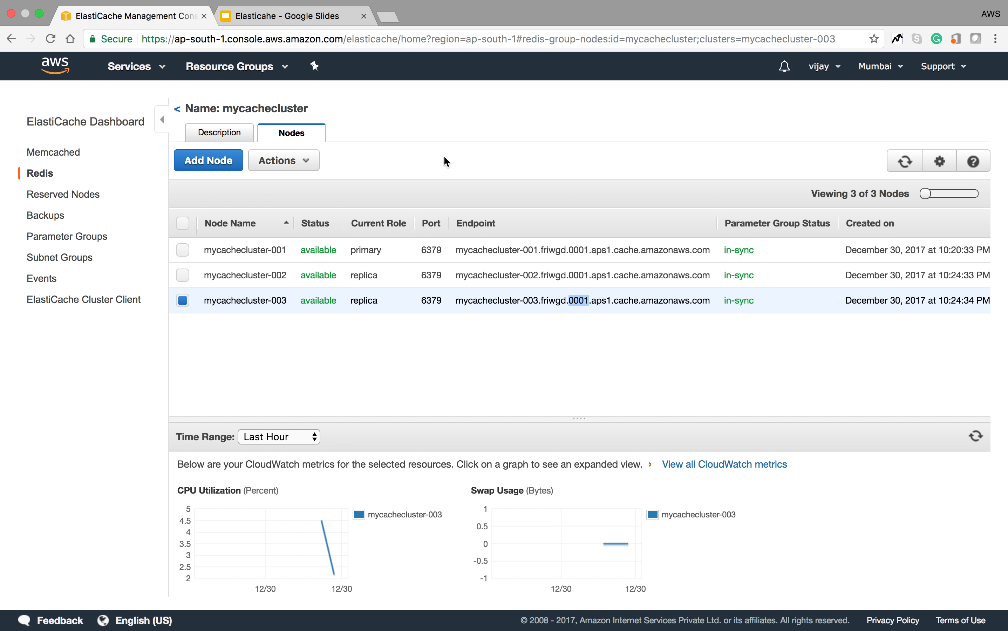
left_click(455, 169)
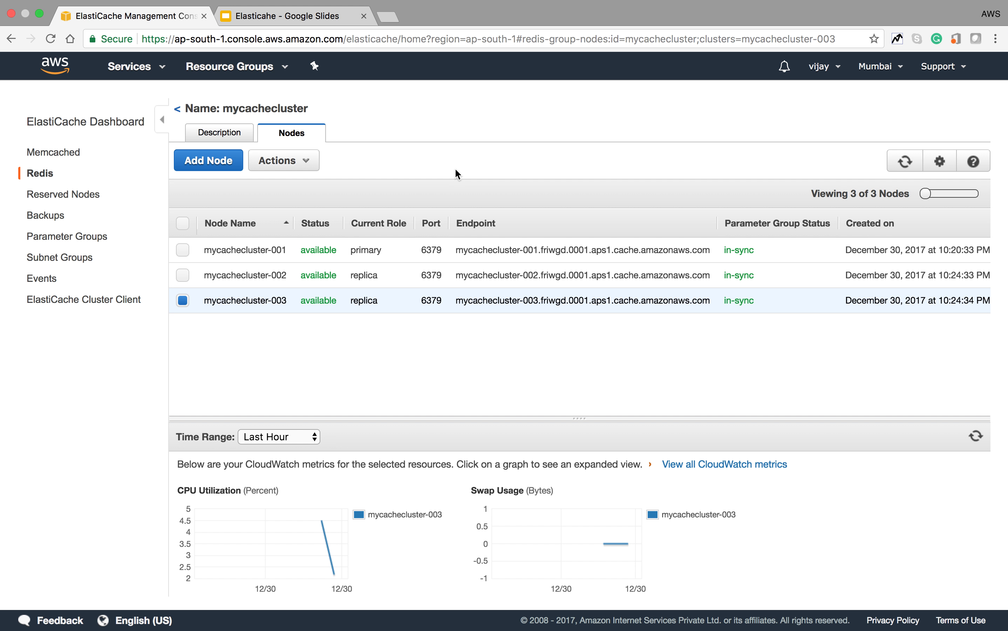